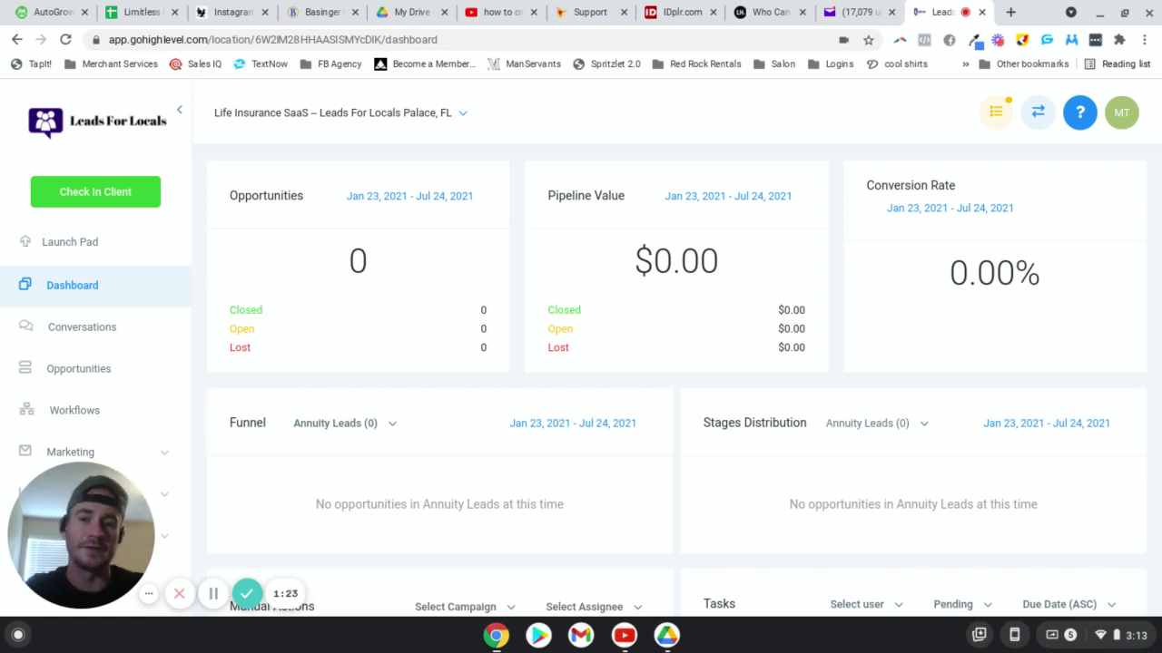
Open the marketing emails list and look through the life insurance email templates.
left_click_drag(24, 481, 225, 447)
scroll(99, 350, "down", 3)
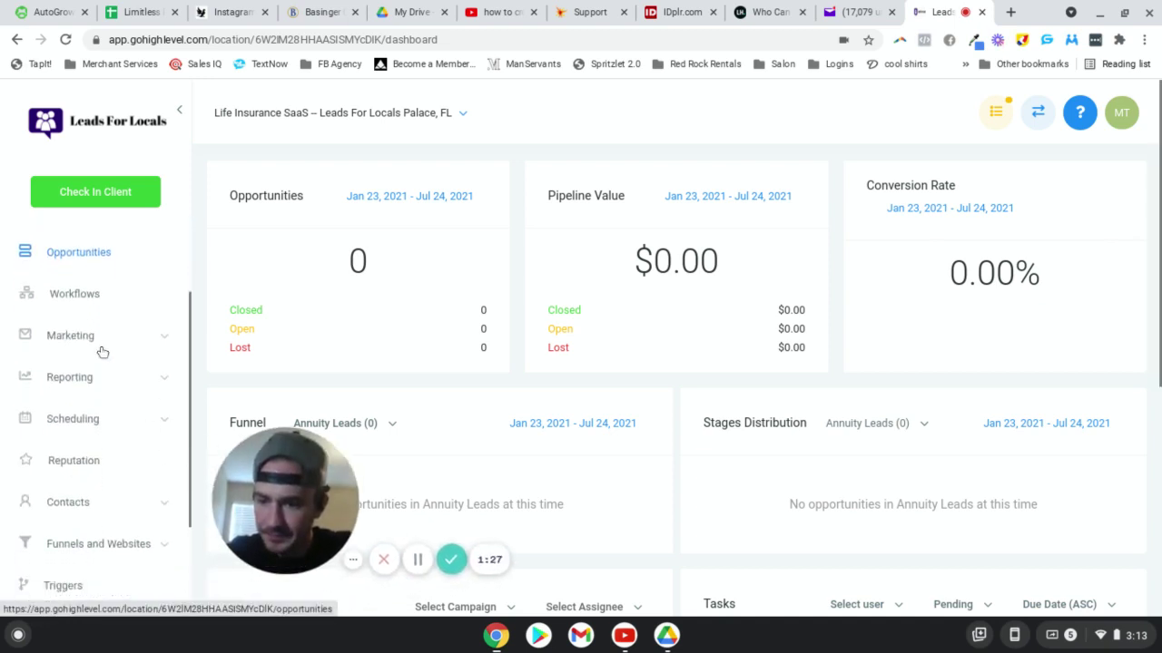
left_click(89, 309)
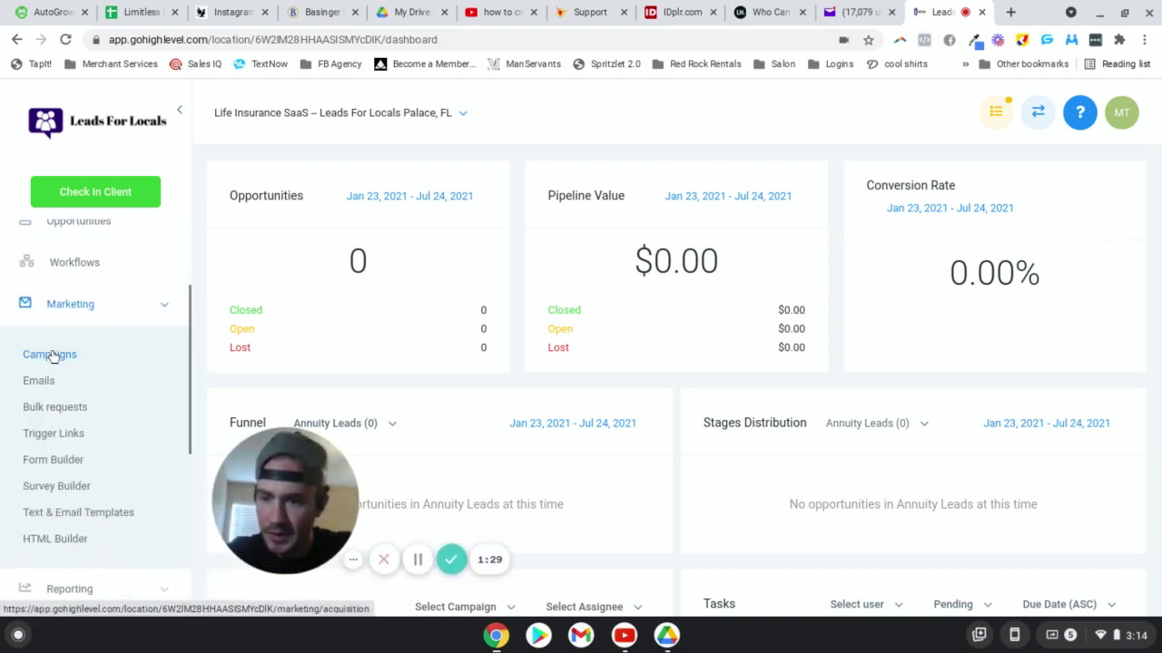
left_click(41, 381)
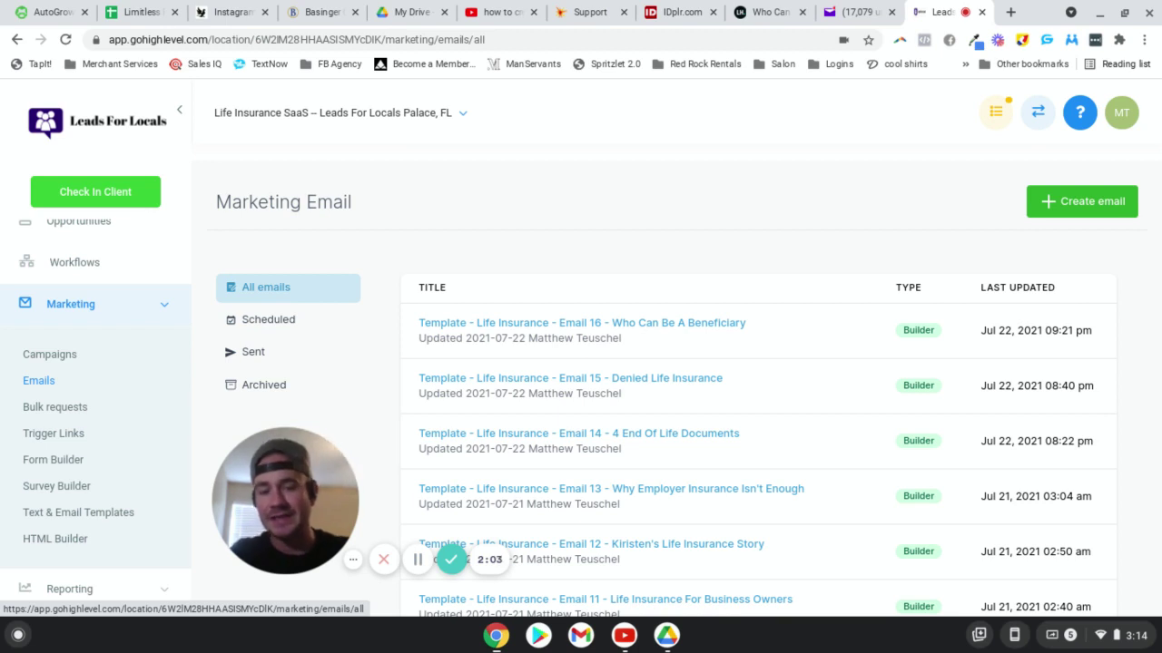
left_click_drag(285, 484, 111, 441)
scroll(653, 390, "down", 2)
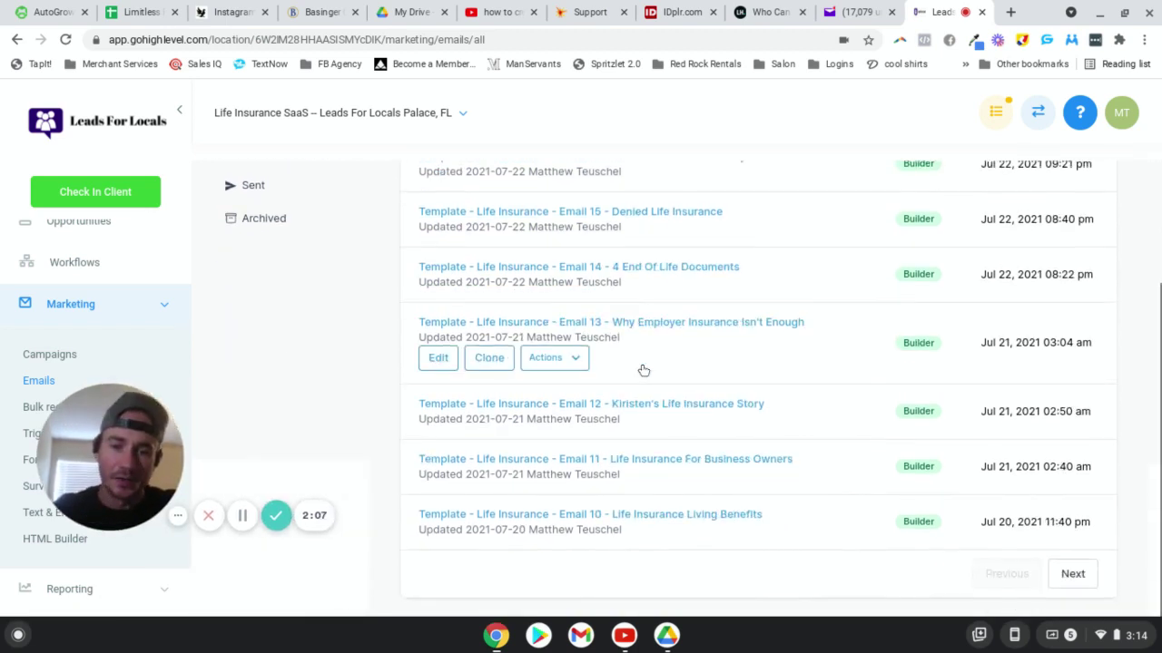
scroll(643, 369, "up", 2)
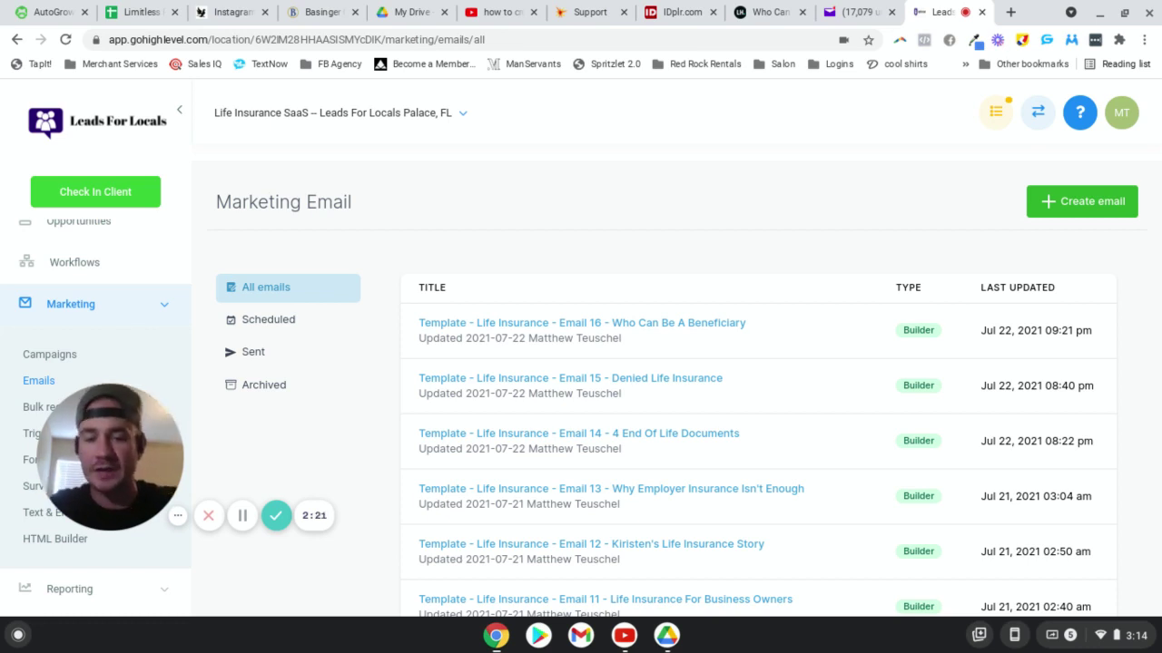
mouse_move(127, 433)
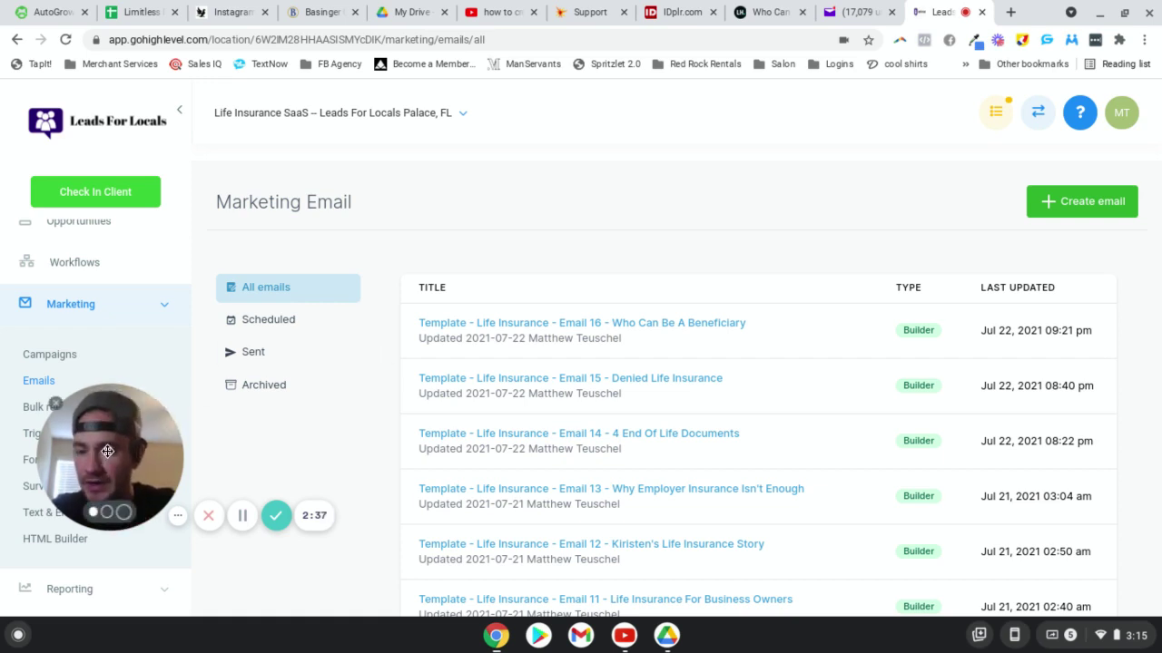
left_click_drag(112, 447, 87, 511)
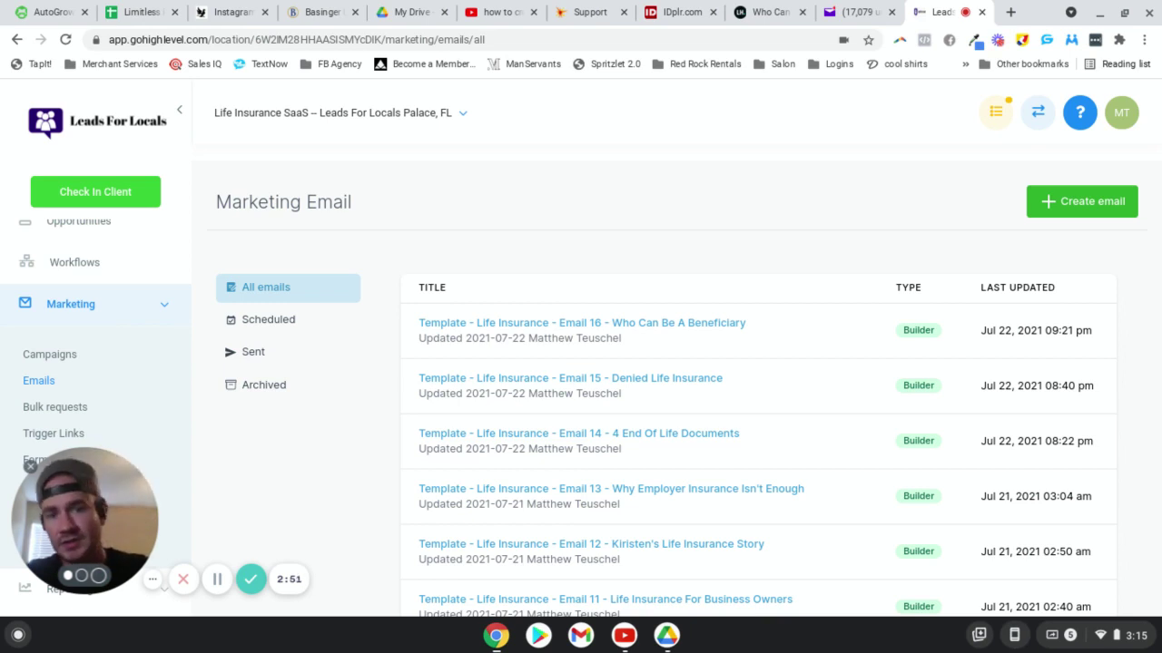
Open the account's custom values settings and look through the L4L custom values.
left_click_drag(131, 533, 303, 499)
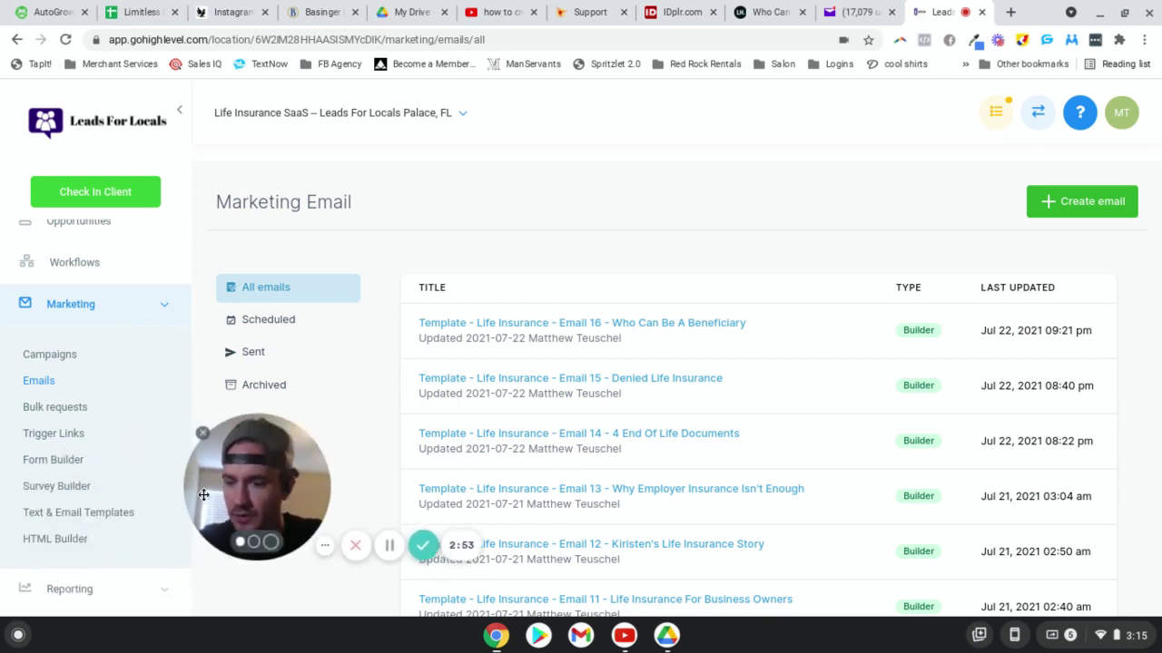
scroll(85, 381, "down", 5)
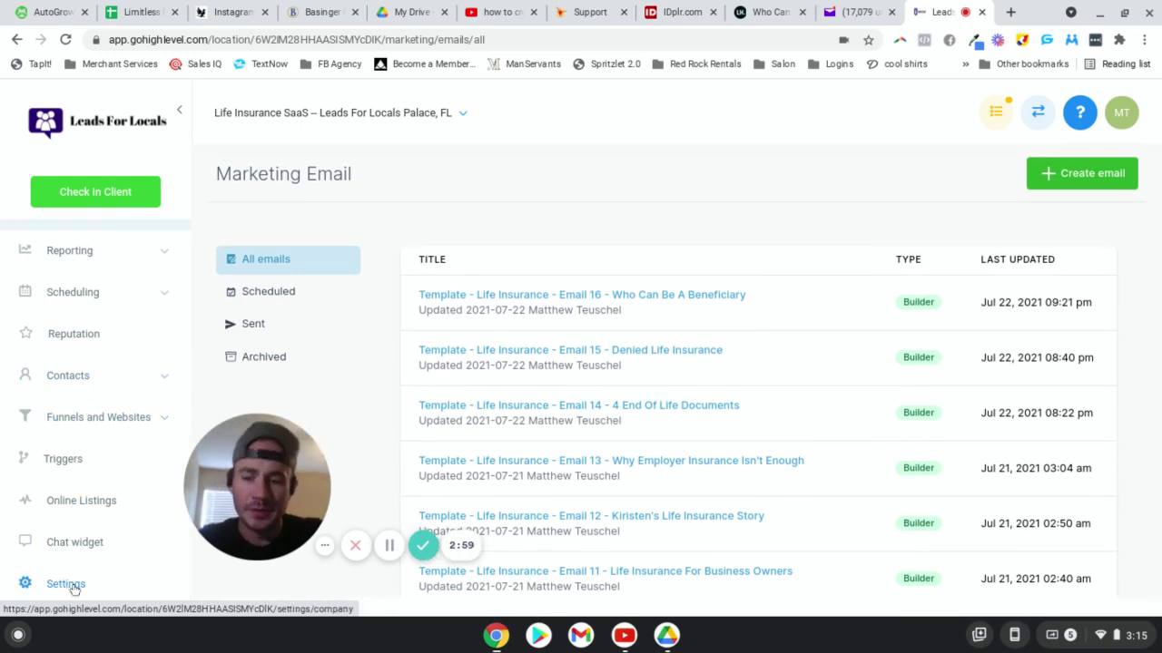
left_click(73, 586)
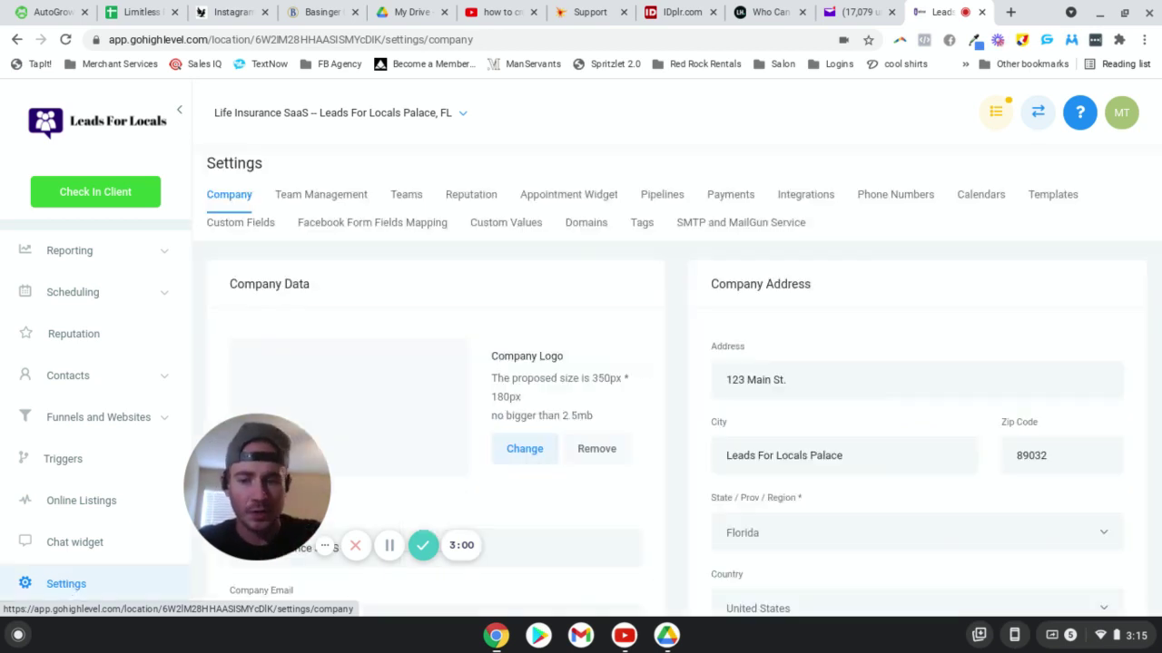
left_click_drag(253, 490, 105, 538)
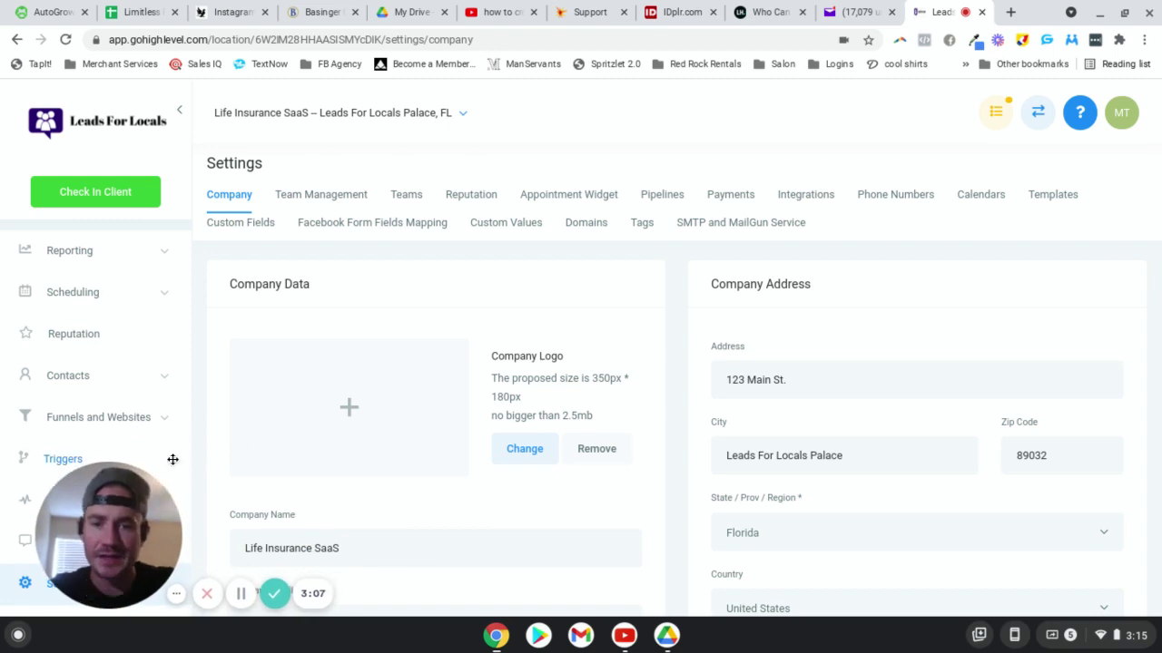
left_click(497, 222)
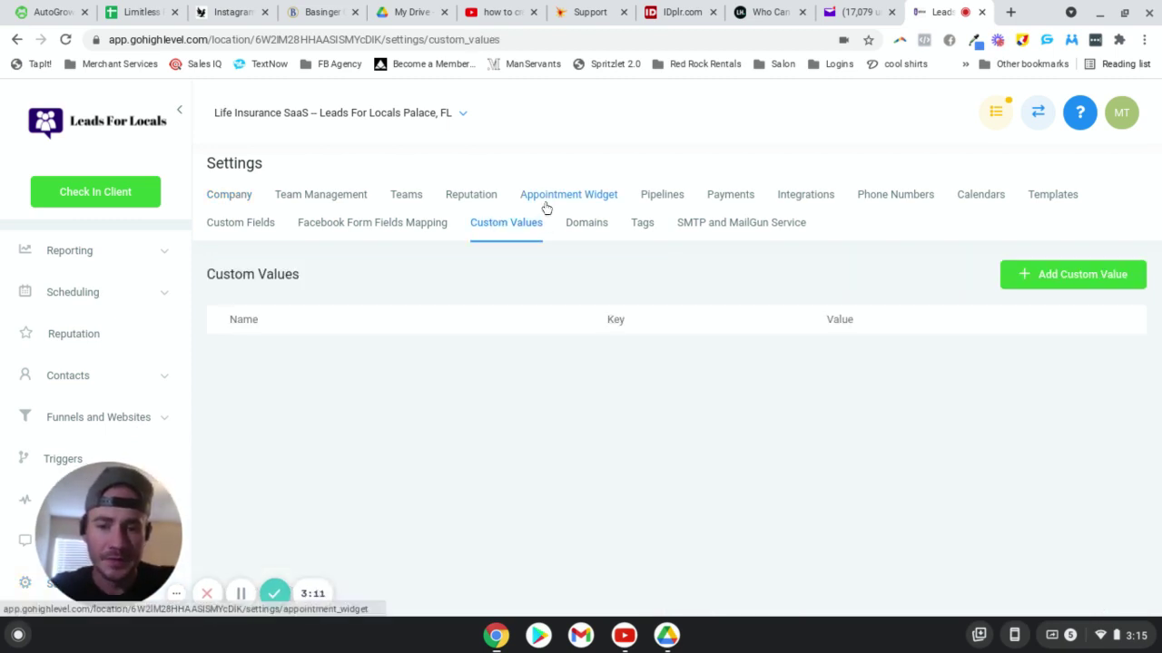
scroll(479, 267, "down", 3)
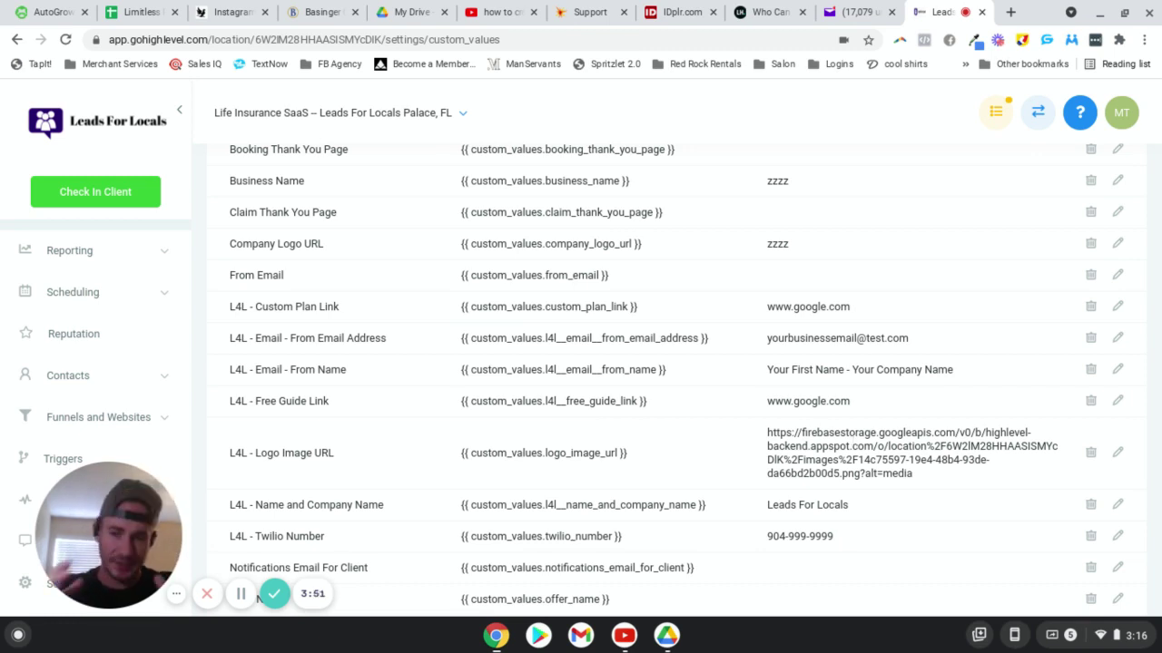
Inspect the L4L - Logo Image URL and L4L - Custom Plan Link custom values, closing each without saving.
left_click(1119, 456)
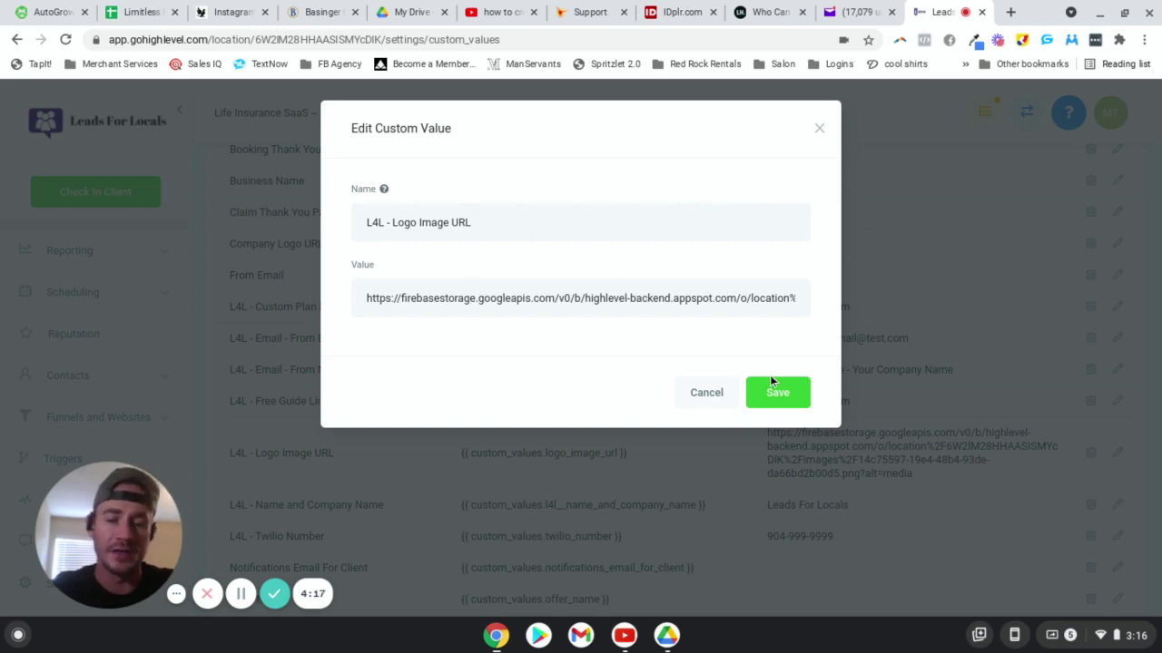
left_click(716, 394)
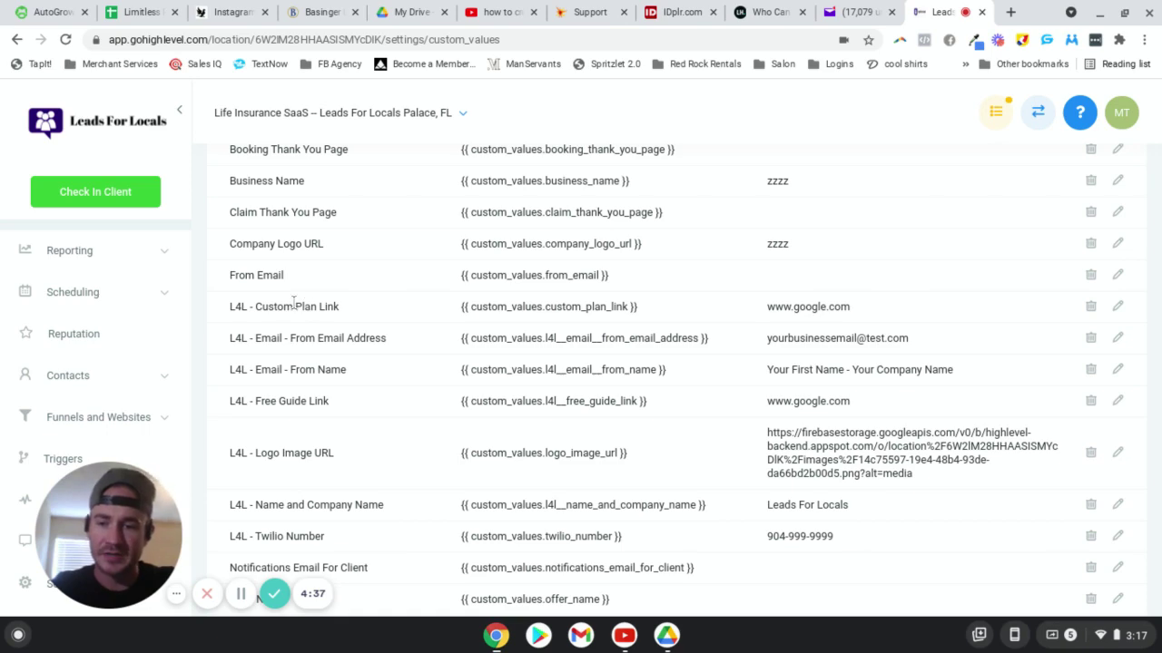
left_click(1117, 306)
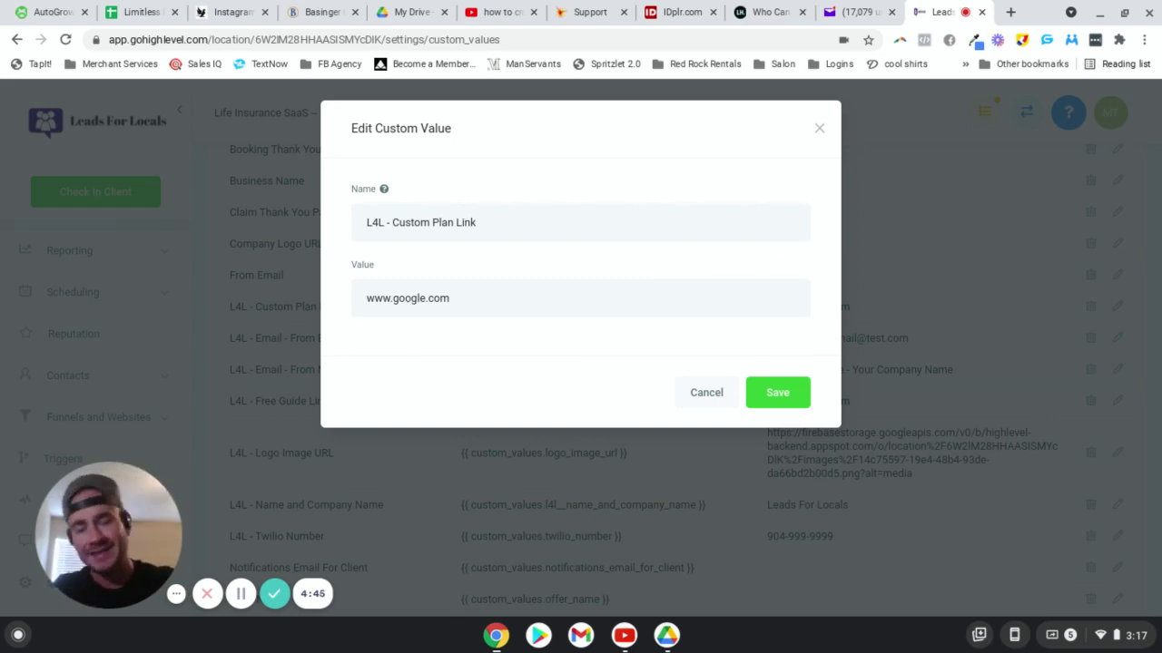
left_click(701, 394)
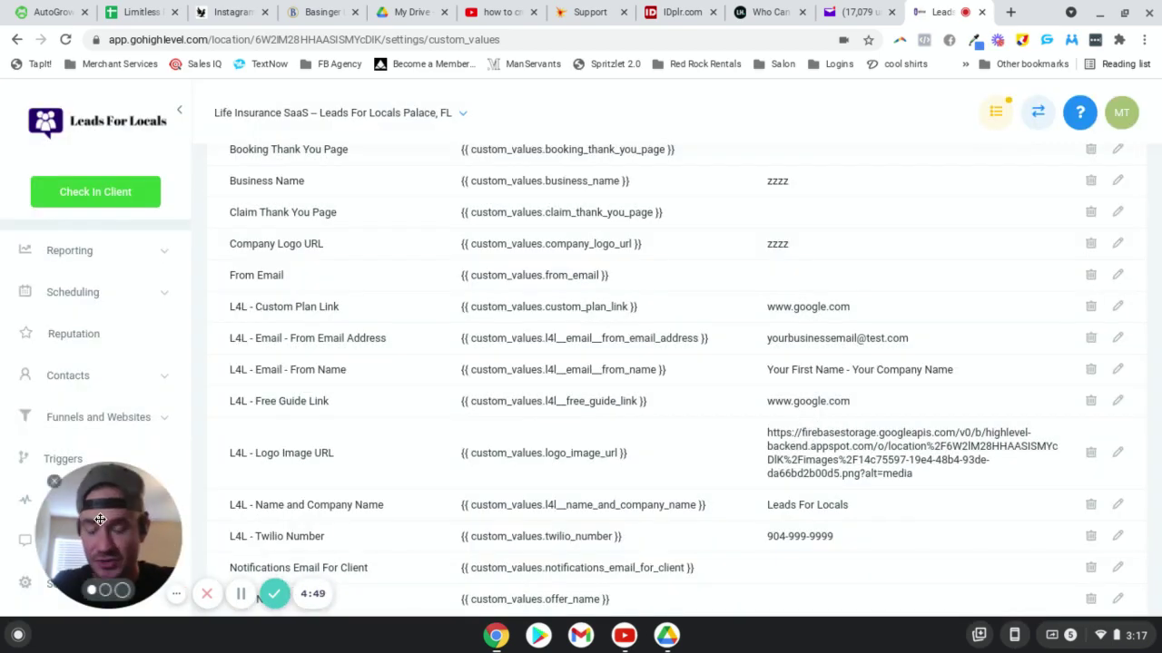
View the marketing email "Template - Life Insurance - Email 16 - Who Can Be A Beneficiary" in the email builder, and exit it.
left_click_drag(100, 519, 203, 509)
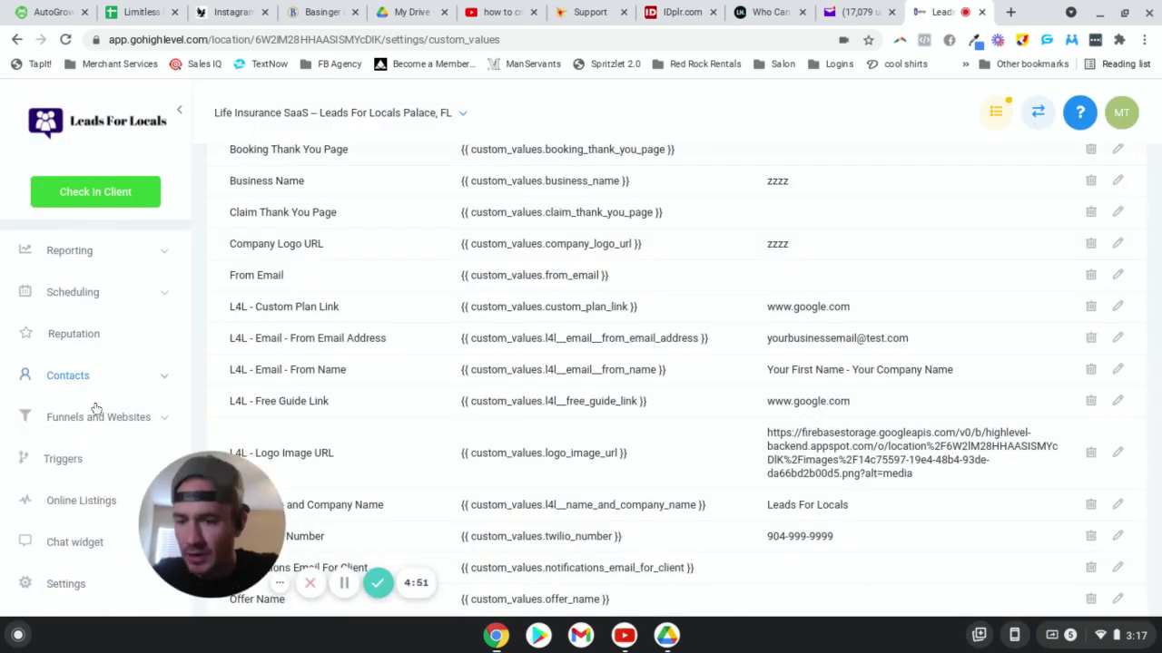
scroll(94, 313, "up", 3)
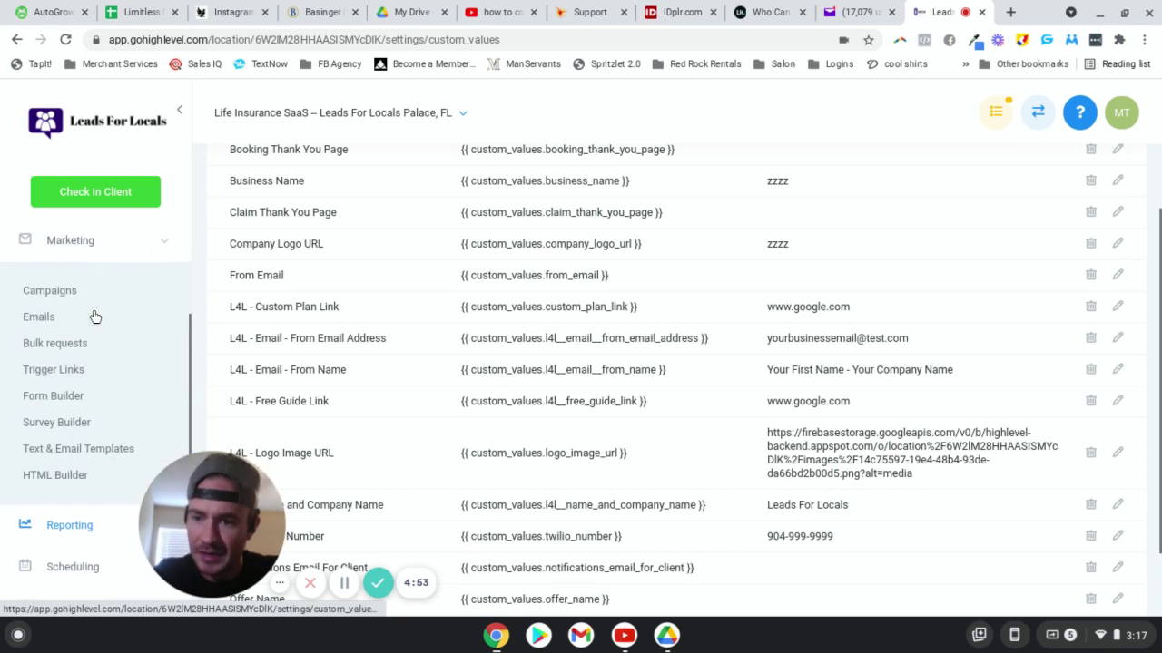
left_click(38, 318)
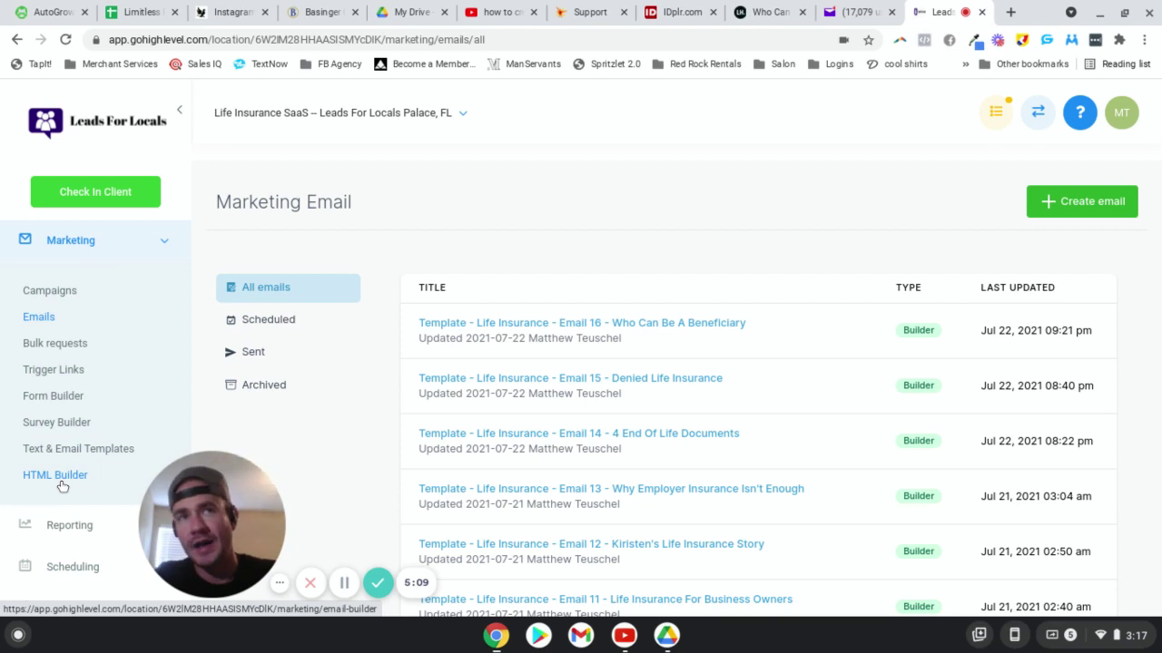
mouse_move(687, 294)
scroll(686, 304, "down", 1)
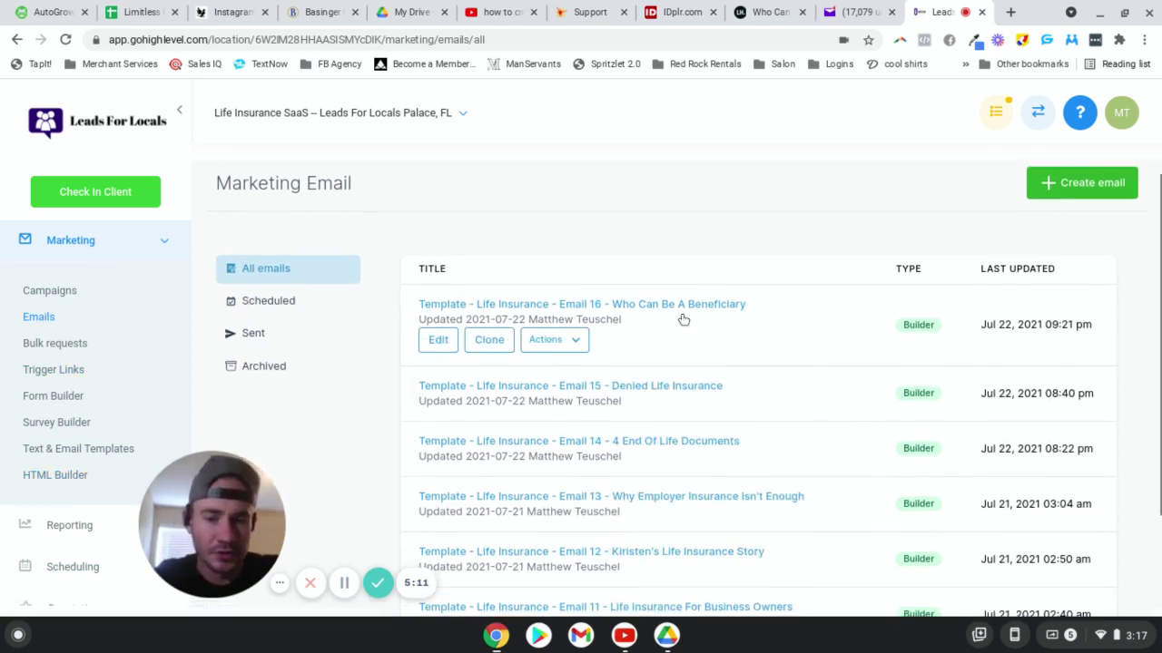
mouse_move(687, 384)
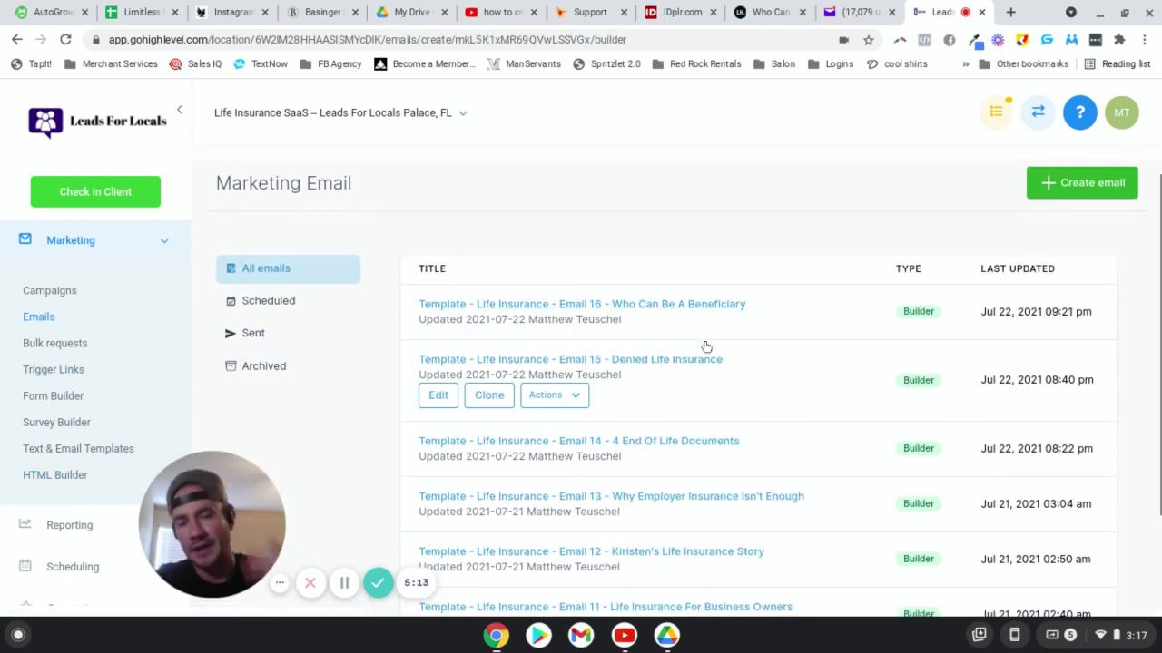
left_click(706, 347)
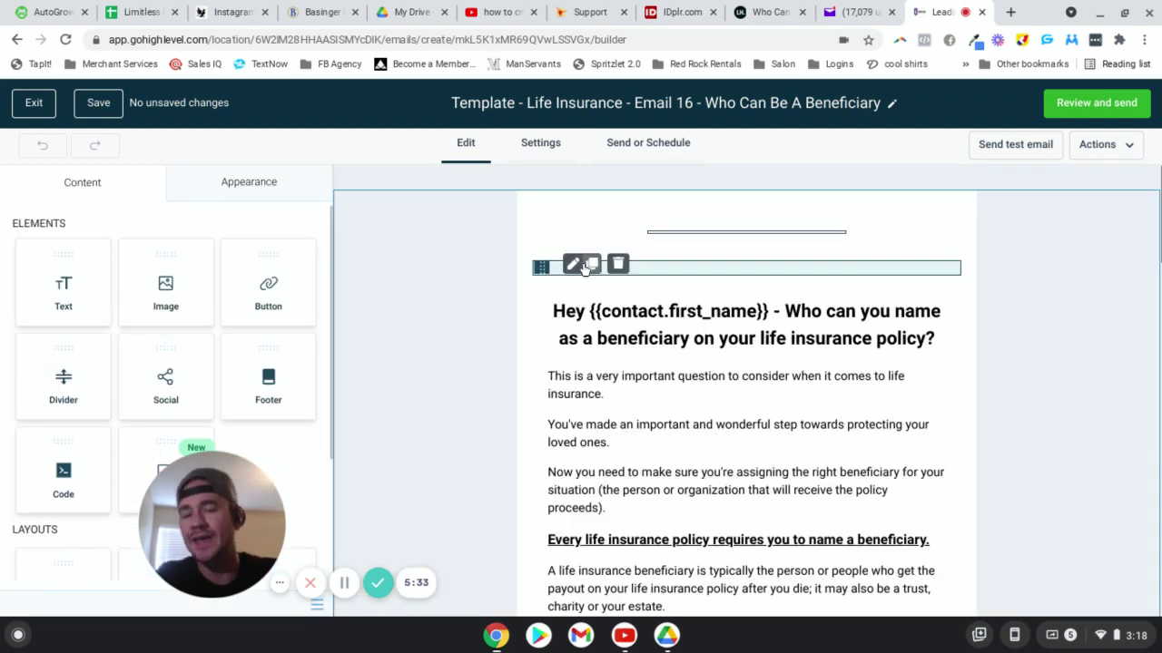
left_click(487, 285)
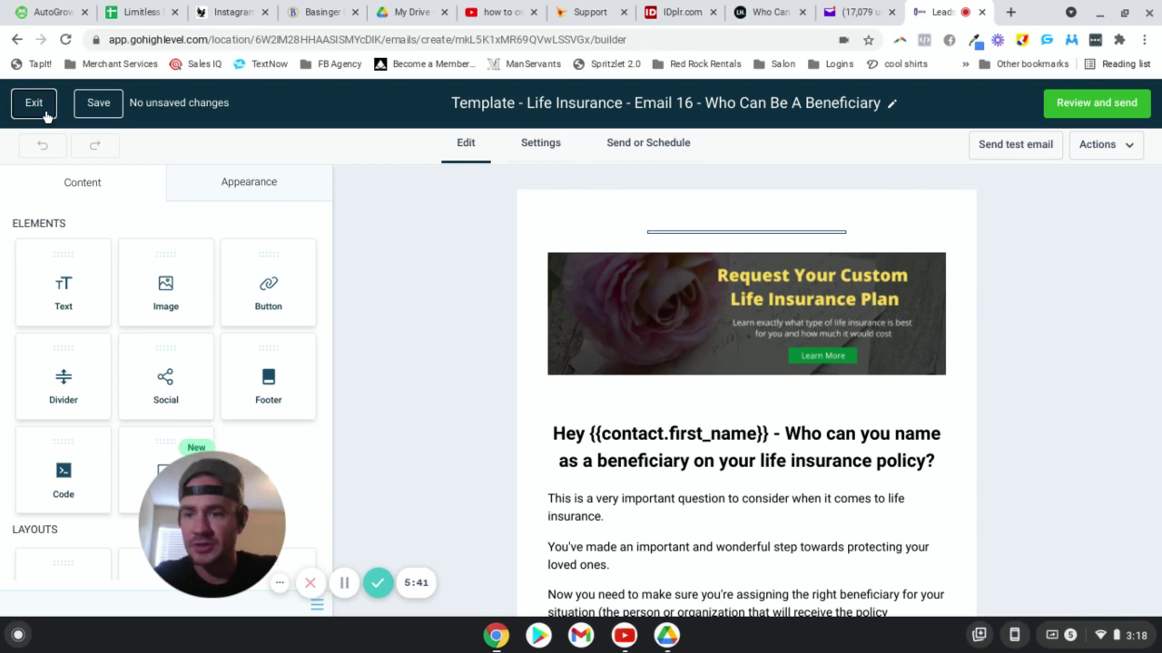
left_click(43, 109)
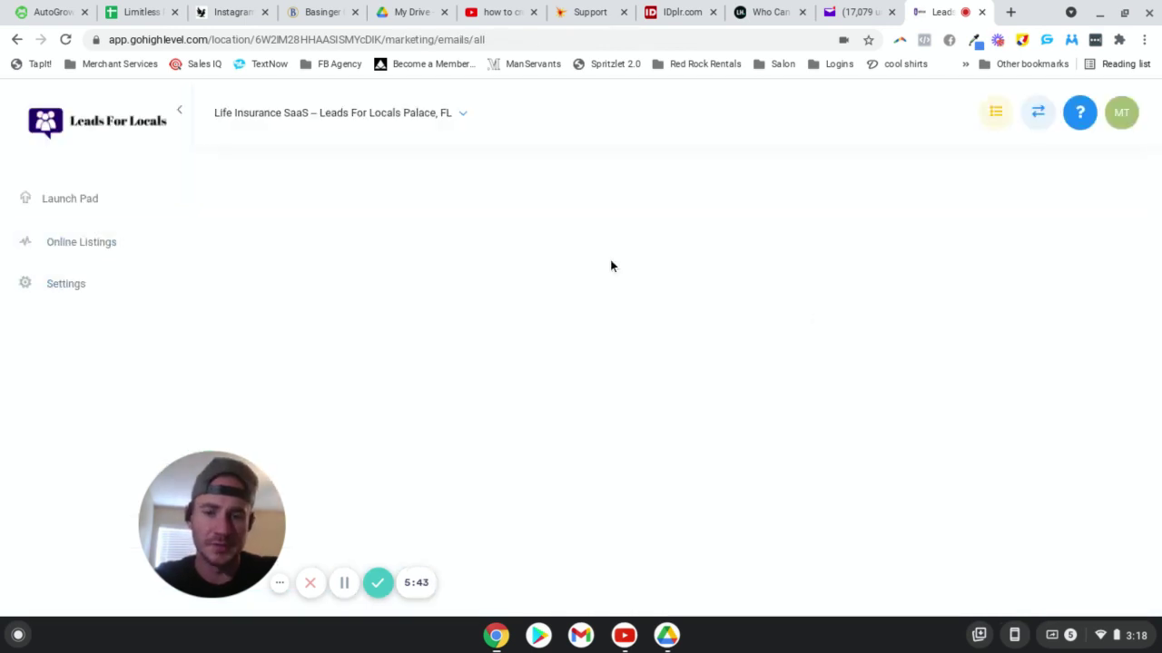
Start creating a new marketing email to view the template selection.
mouse_move(187, 497)
left_click_drag(187, 497, 293, 487)
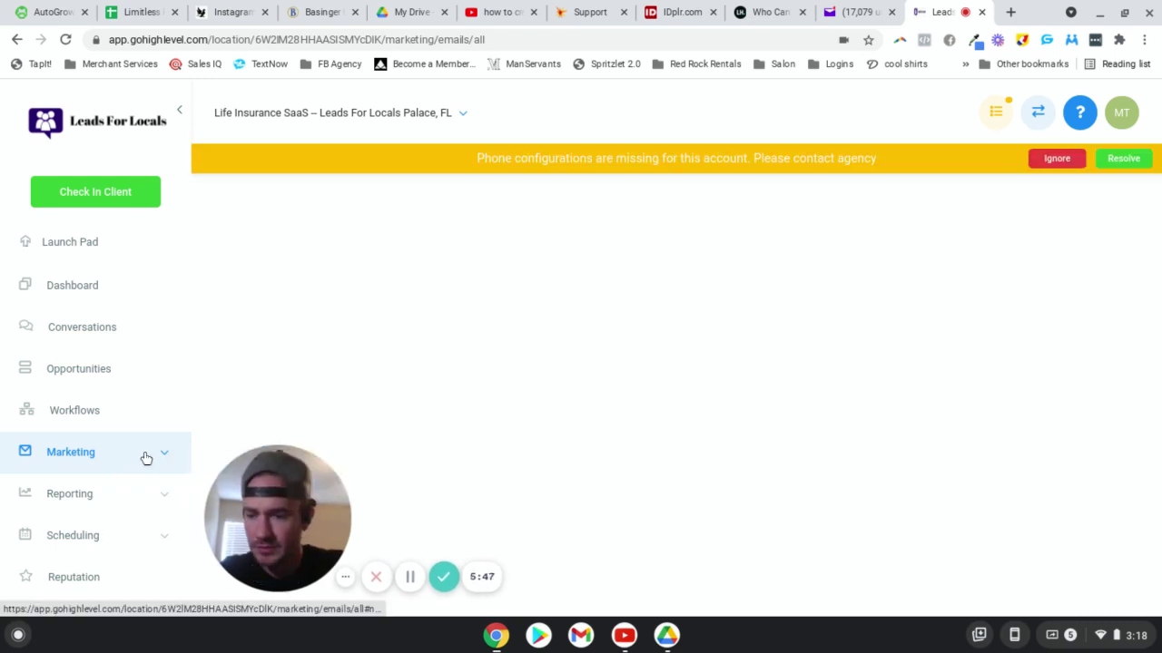
left_click(142, 459)
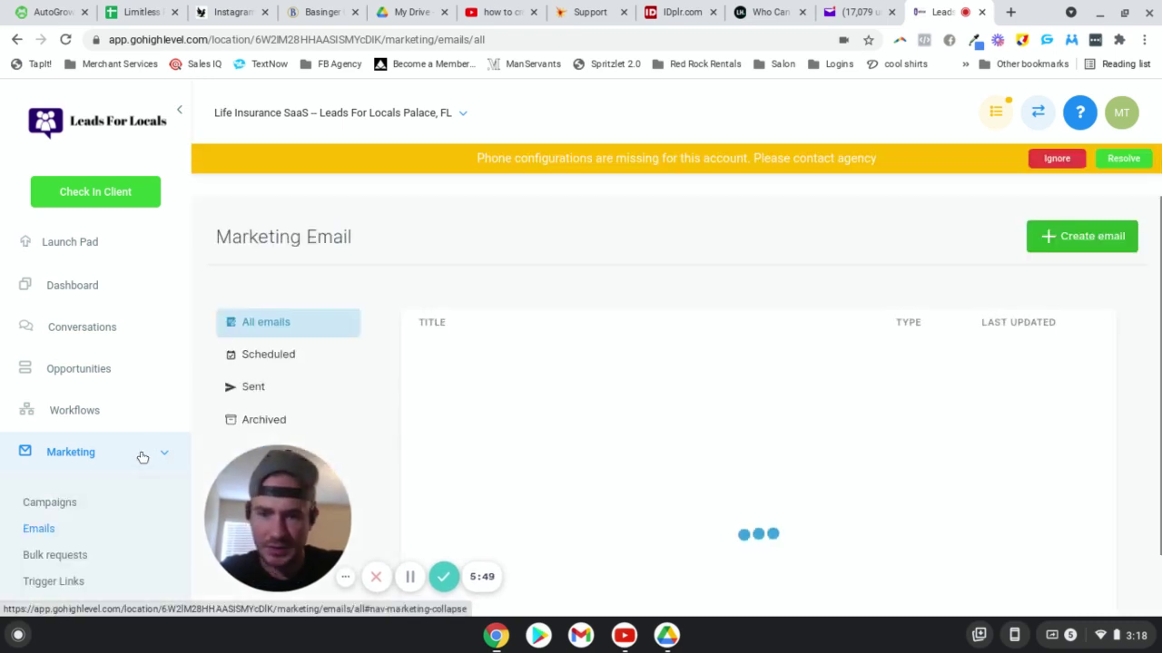
left_click(1089, 236)
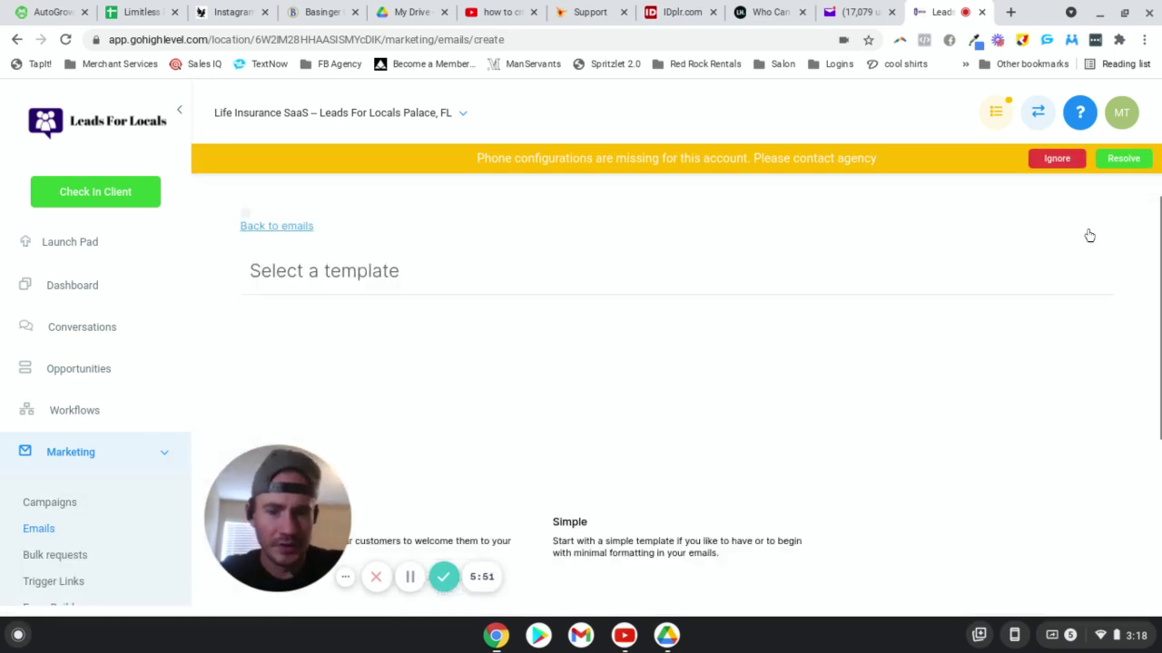
mouse_move(641, 444)
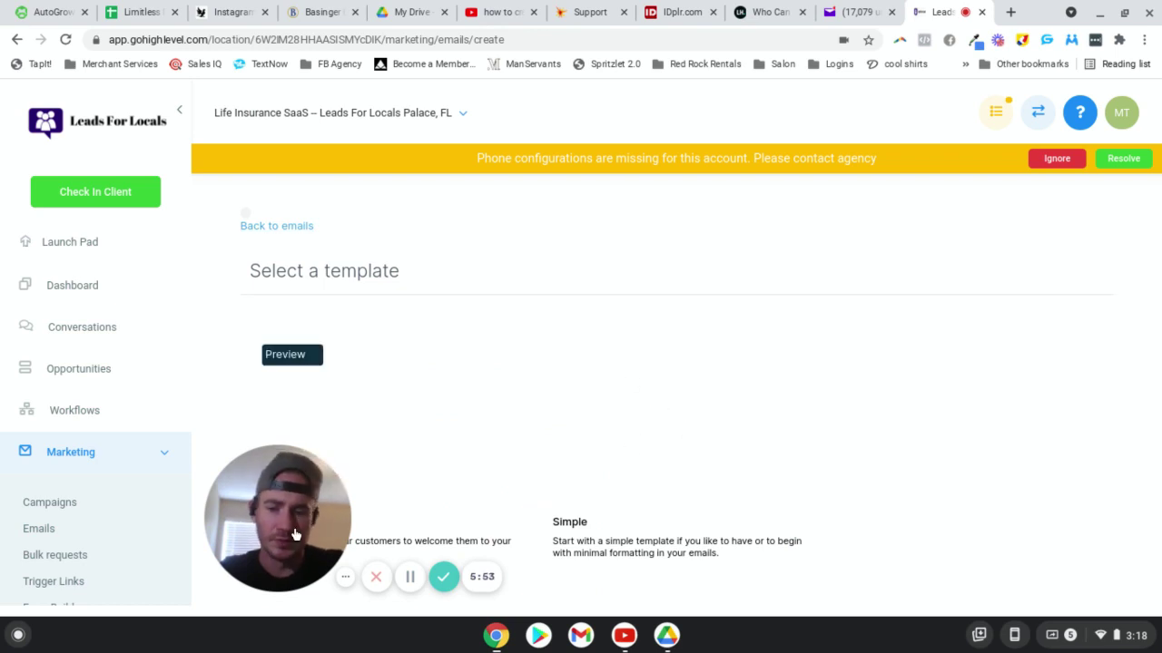
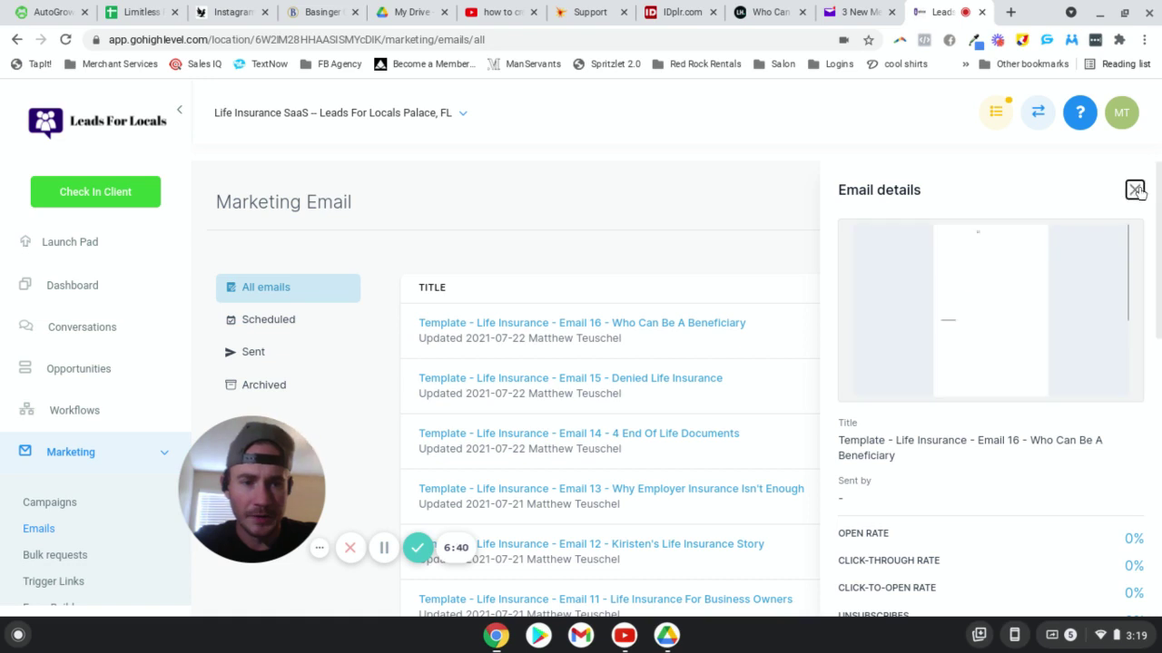
Reopen the Email 16 - Who Can Be A Beneficiary template and open the settings of the logo image block above its first divider.
left_click(1135, 190)
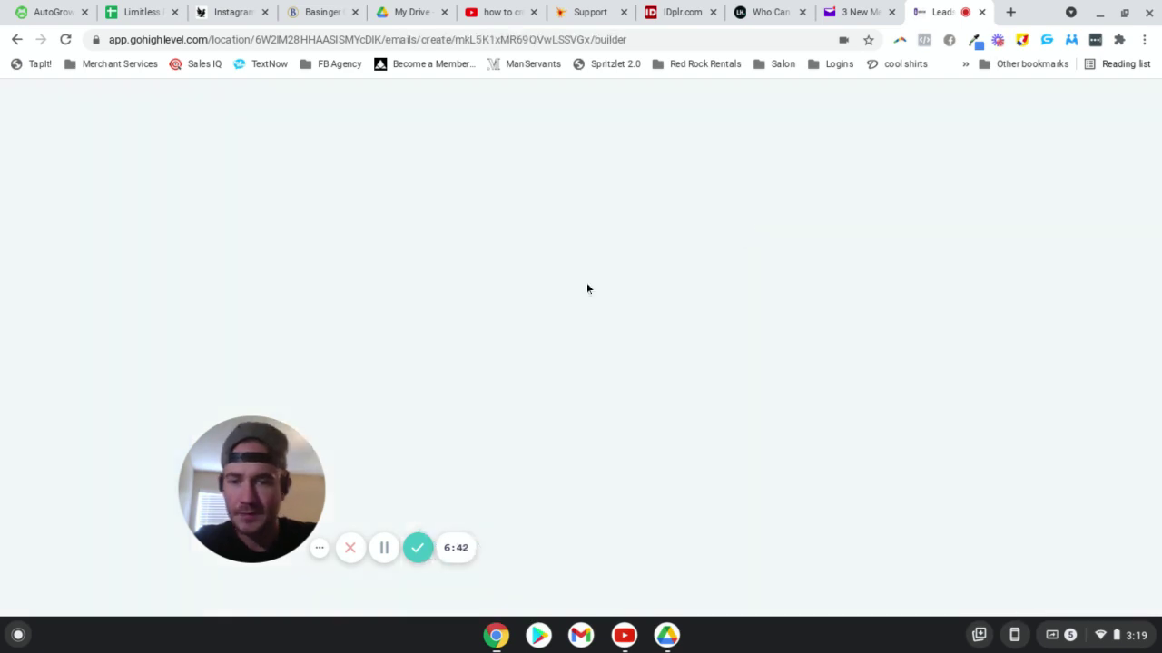
left_click_drag(248, 475, 86, 494)
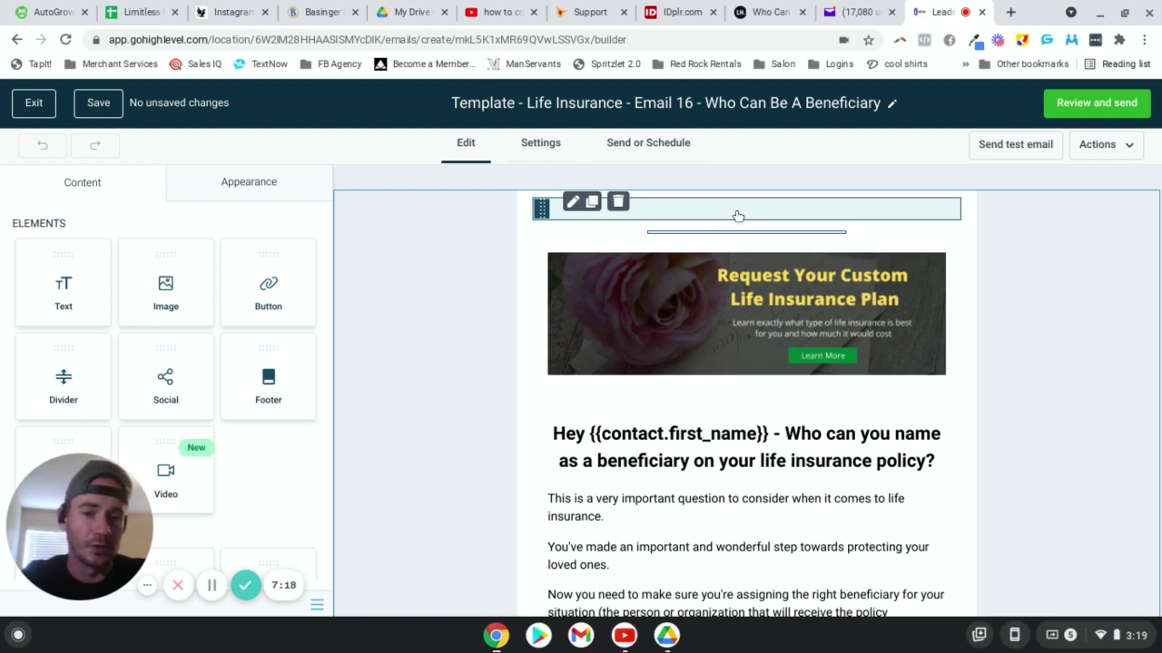
left_click(737, 215)
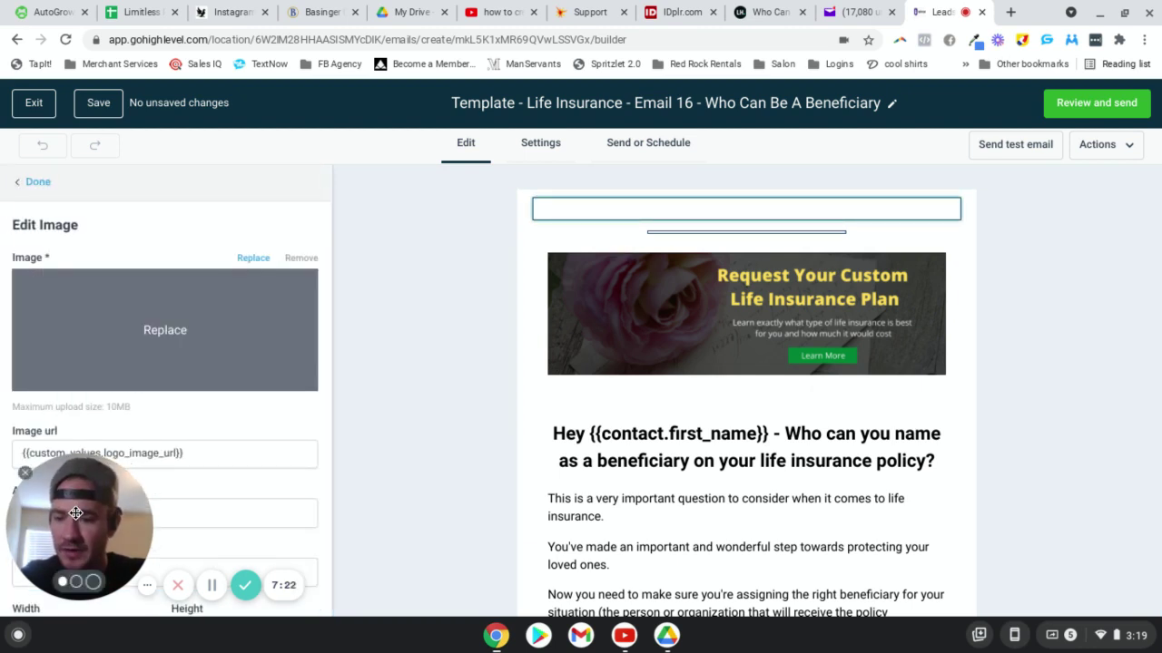
left_click_drag(76, 512, 438, 488)
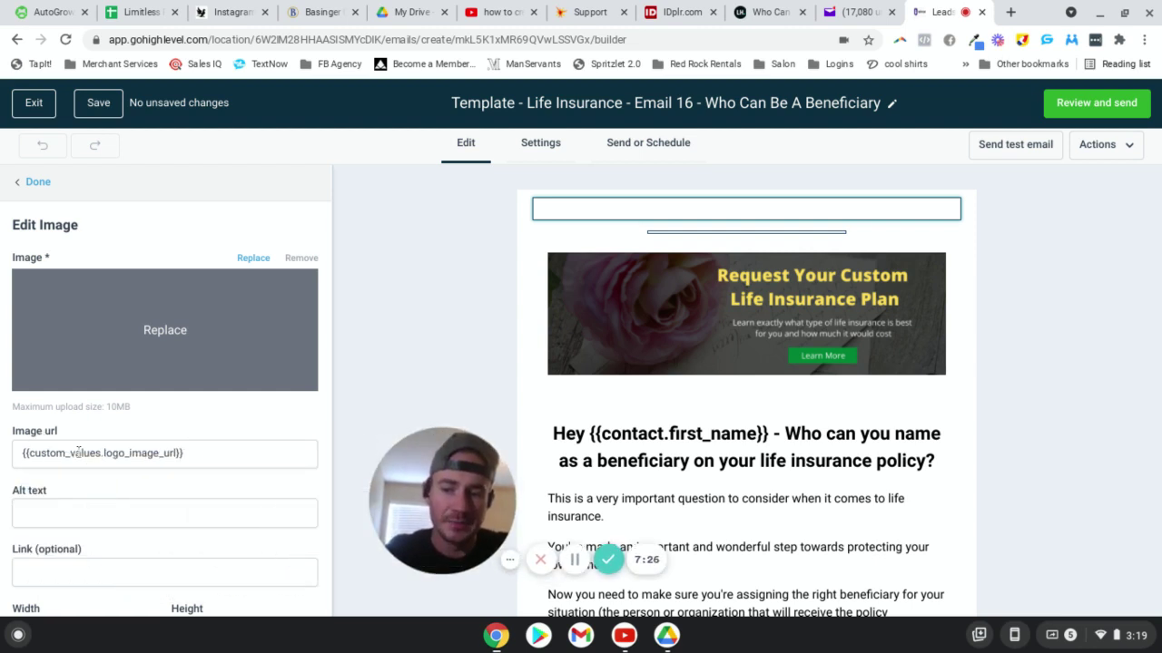
mouse_move(438, 490)
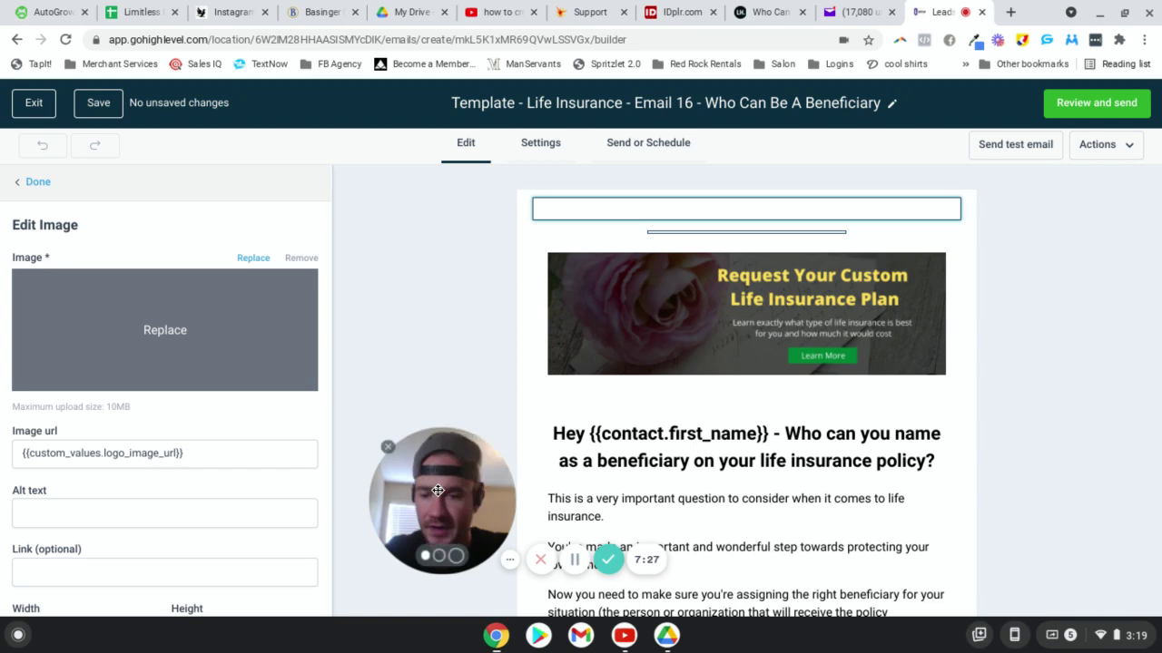
Copy the key of the L4L - Logo Image URL custom value from the account's custom values list.
left_click_drag(437, 490, 148, 524)
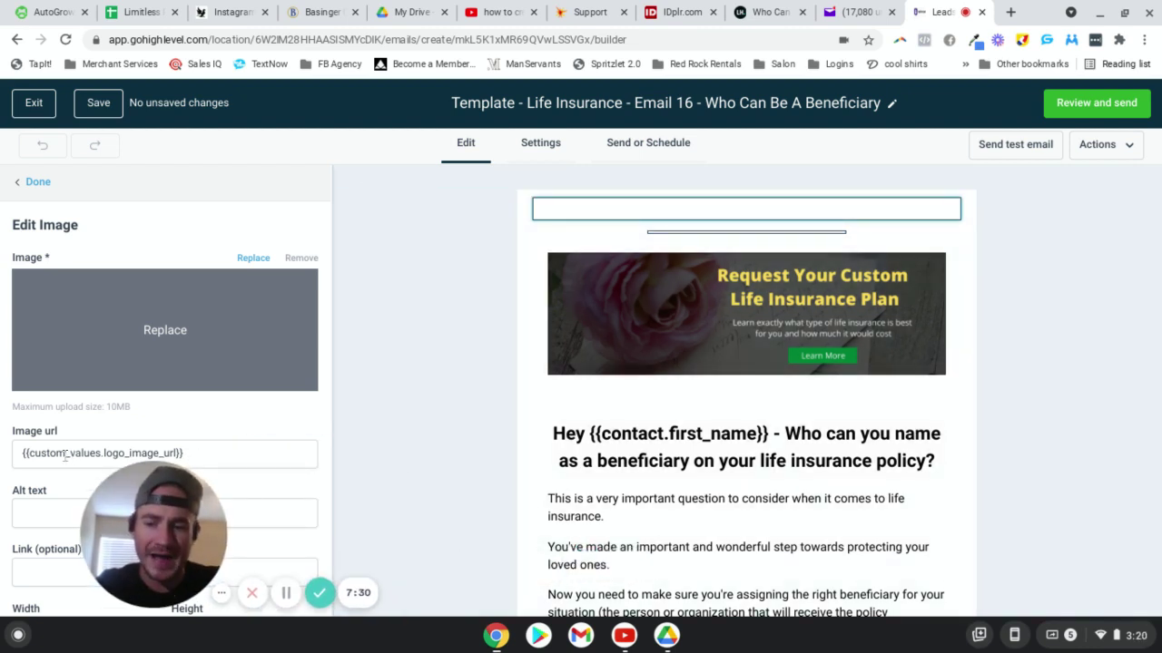
left_click(287, 598)
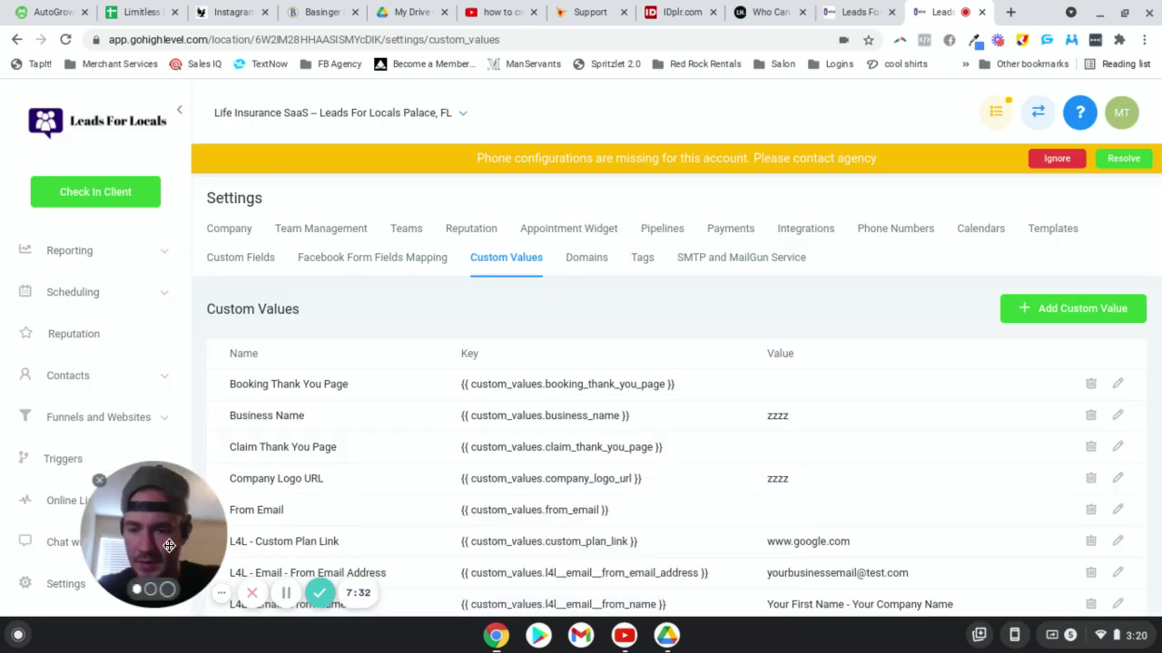
left_click_drag(169, 546, 127, 544)
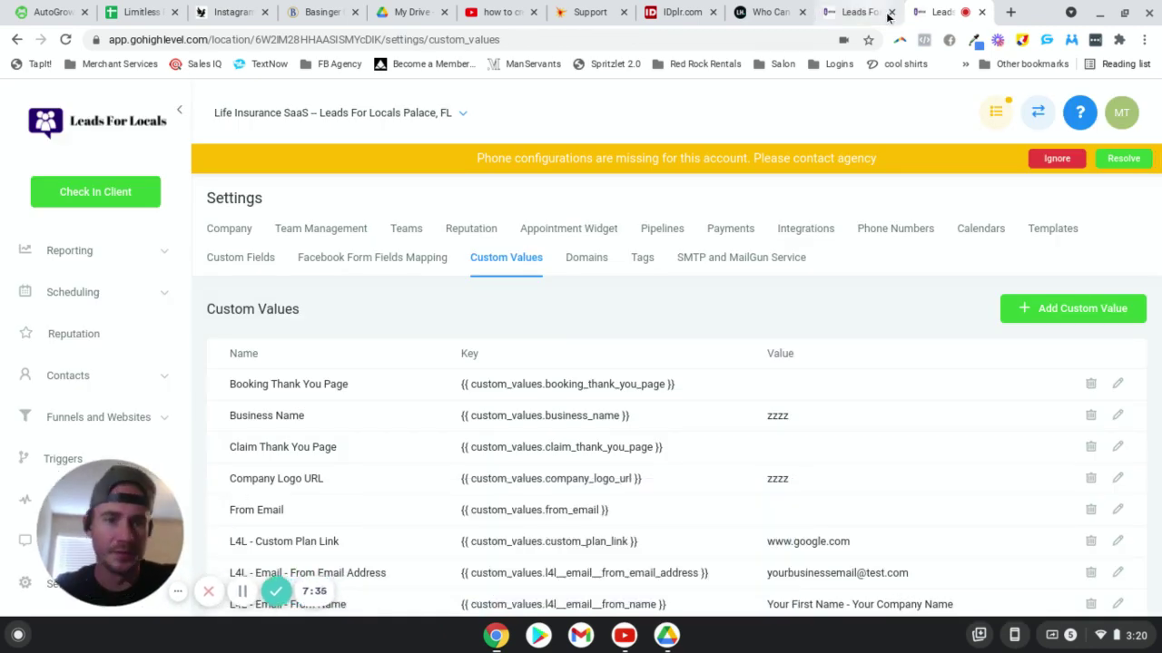
scroll(461, 482, "down", 3)
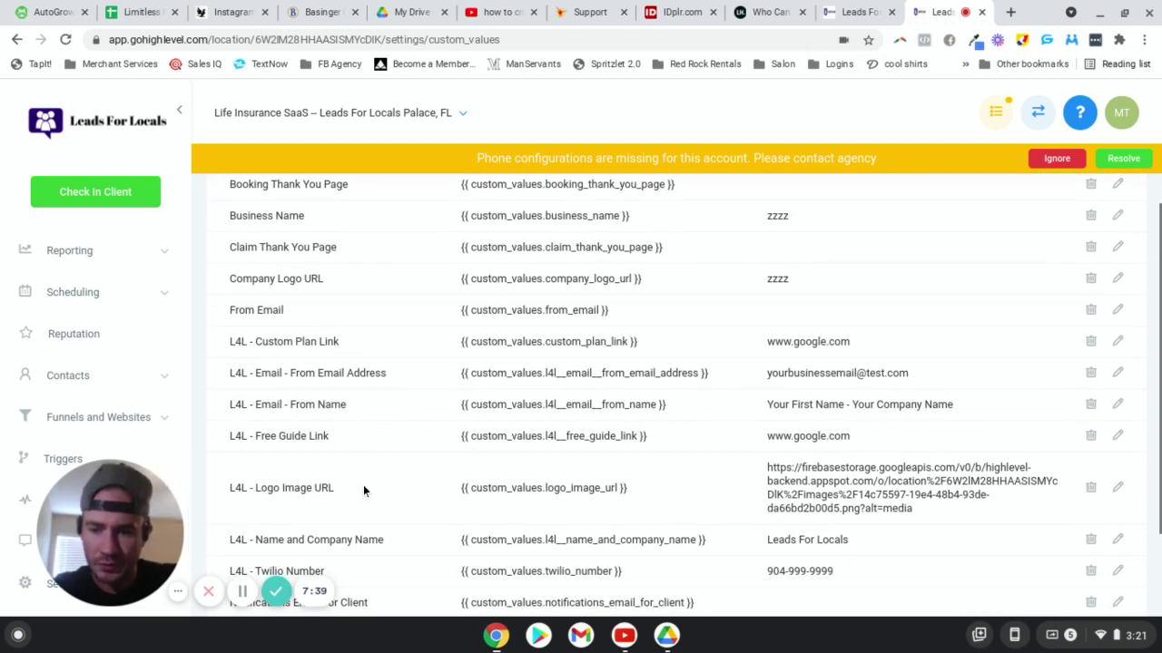
scroll(363, 487, "down", 1)
left_click_drag(630, 418, 450, 421)
key("ctrl+c")
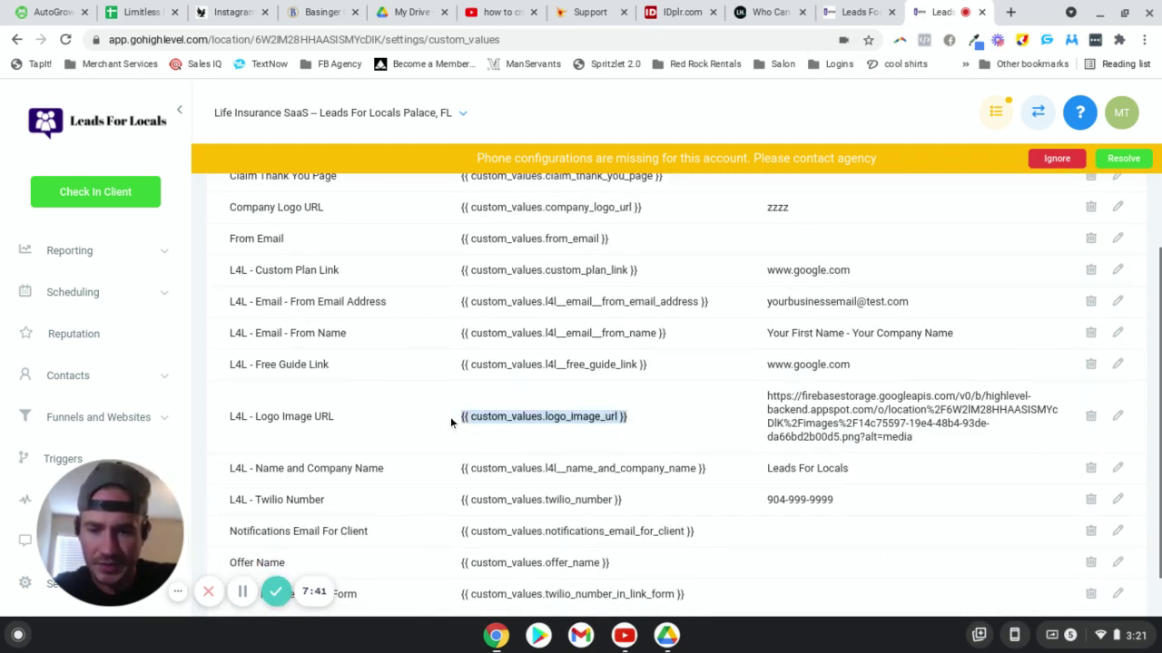
Dismiss the missing phone configurations warning on the custom values page.
left_click(1057, 159)
scroll(563, 354, "up", 4)
scroll(485, 359, "down", 5)
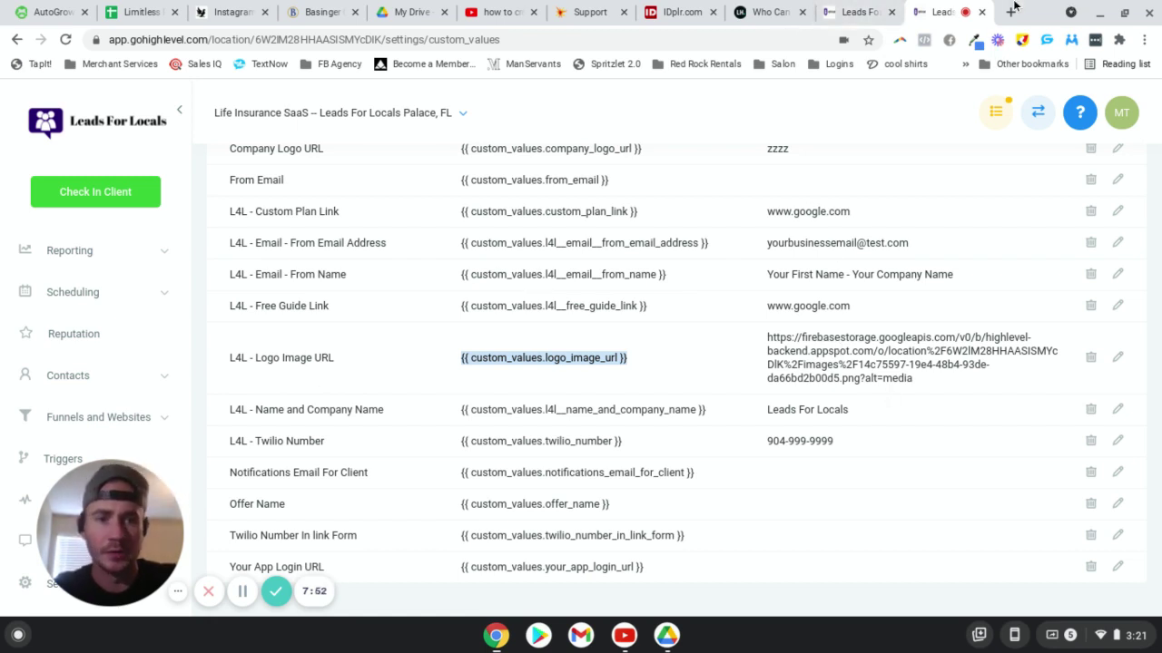
Paste the copied key as the email logo image's alt text and remove its inner spaces so it reads {{custom_values.logo_image_url}}.
left_click(853, 11)
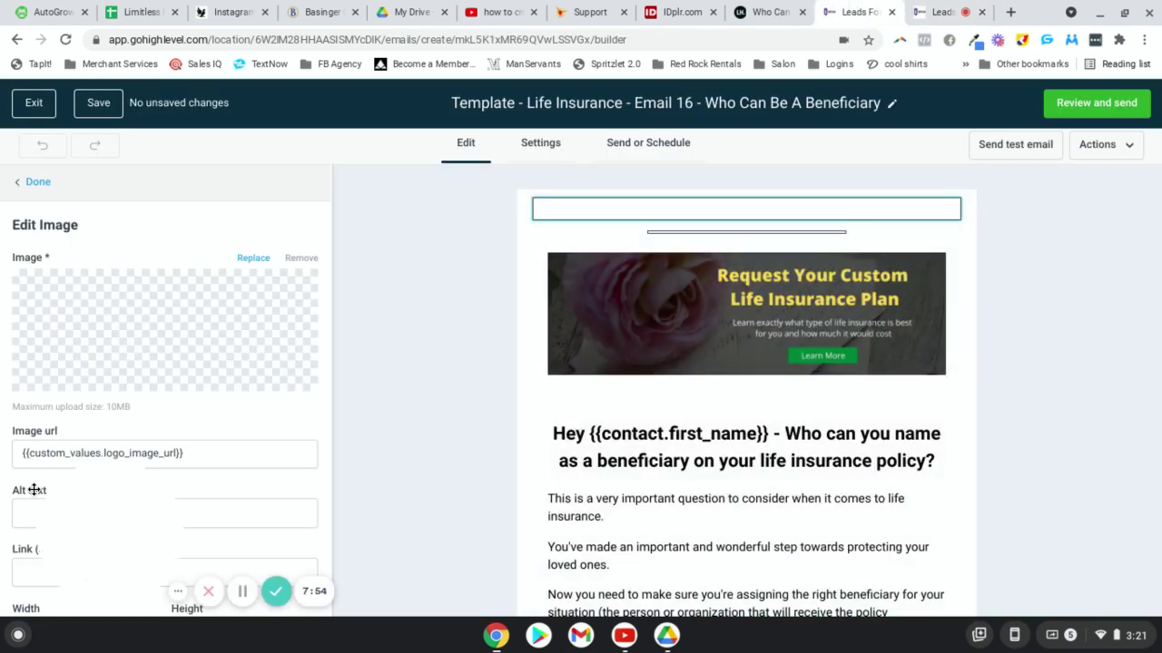
scroll(34, 439, "down", 2)
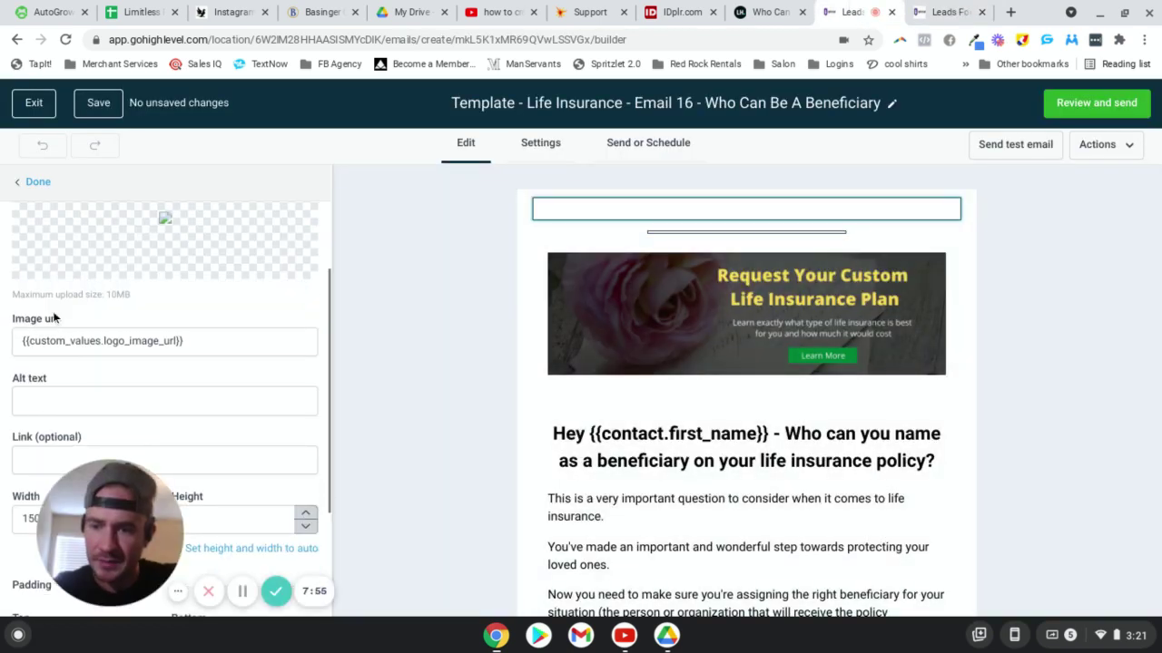
left_click(62, 396)
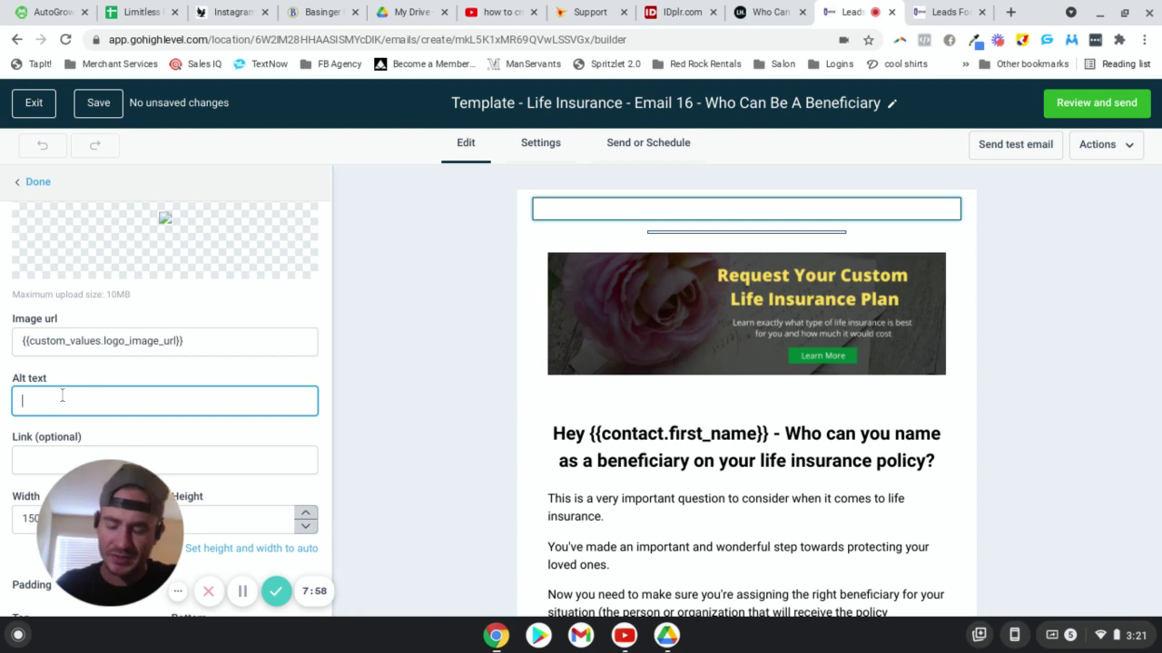
key("ctrl+v")
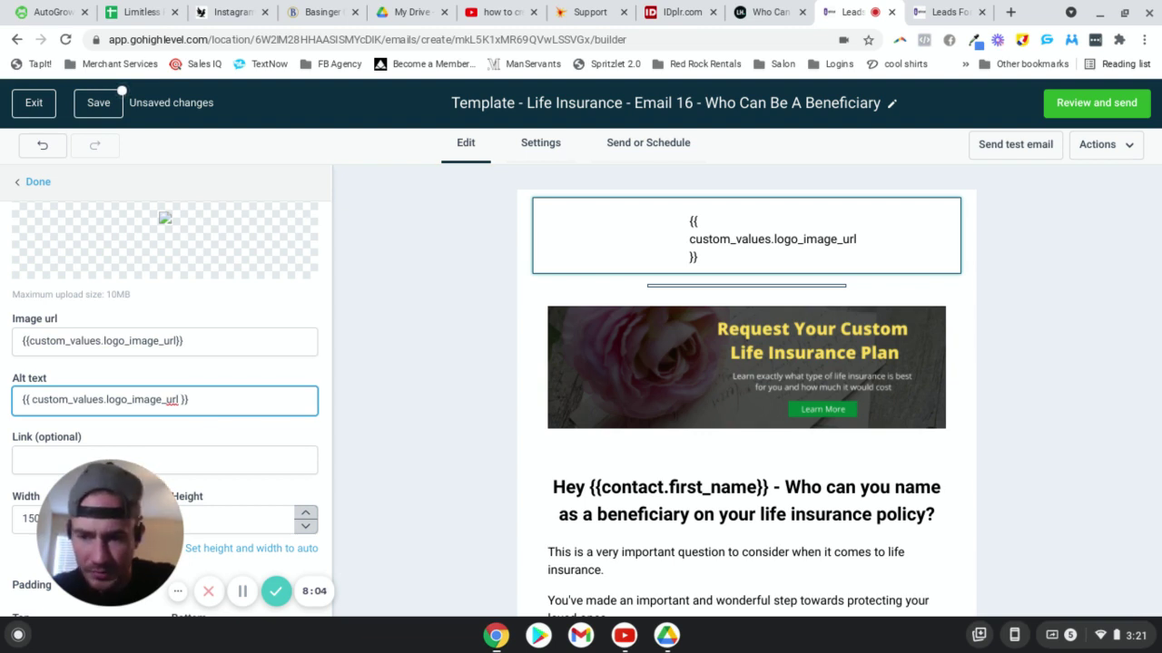
key("BackSpace")
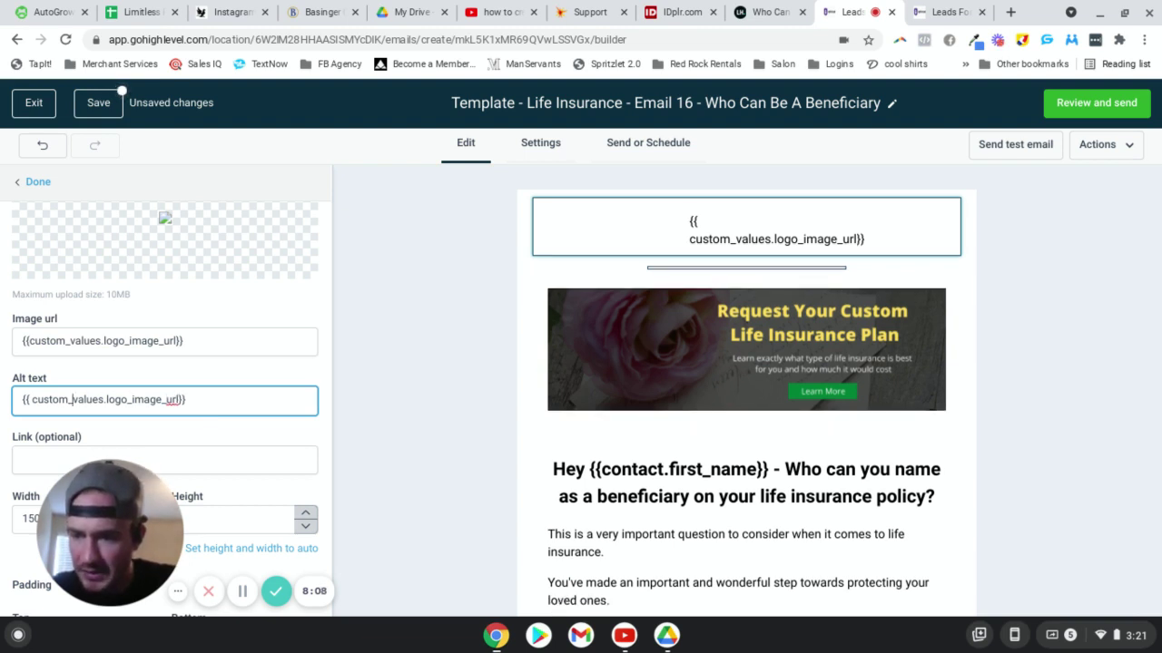
key("BackSpace")
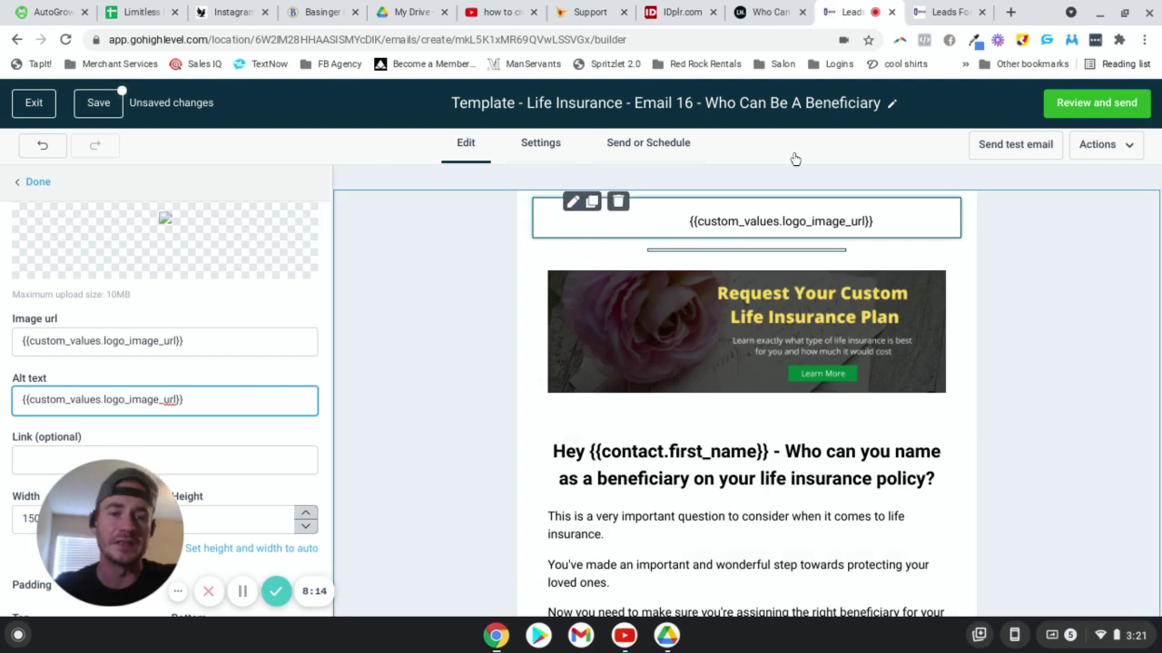
Leave the email builder for the account's funnels and open the Life Insurance Lead Gen funnel.
left_click(944, 12)
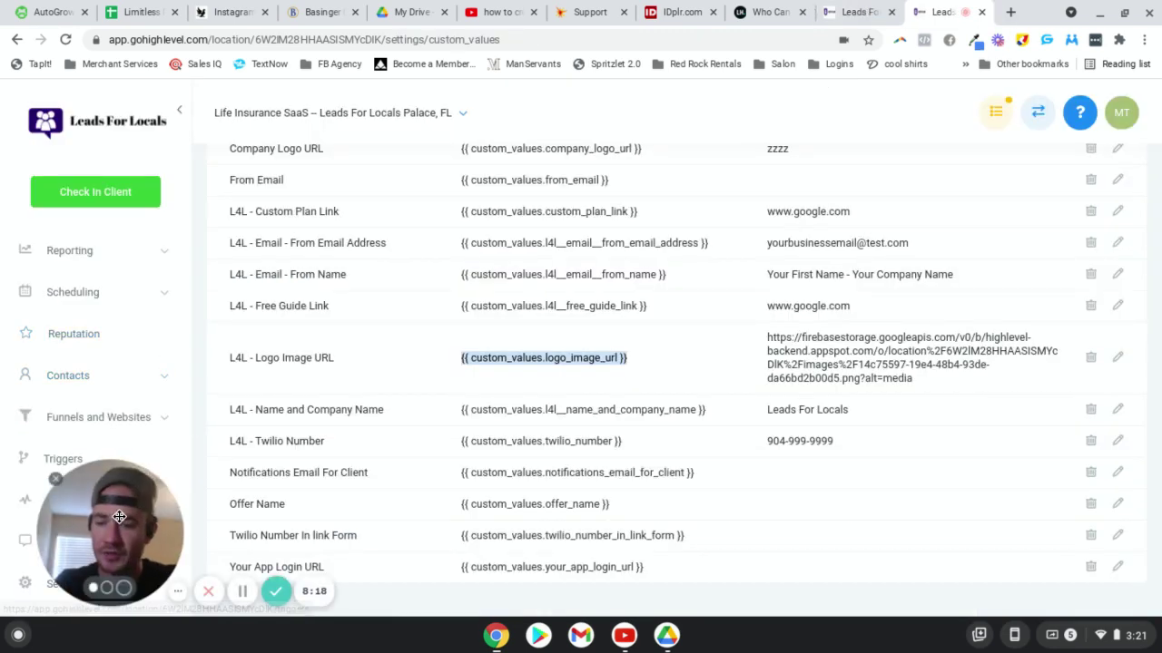
left_click_drag(120, 516, 383, 492)
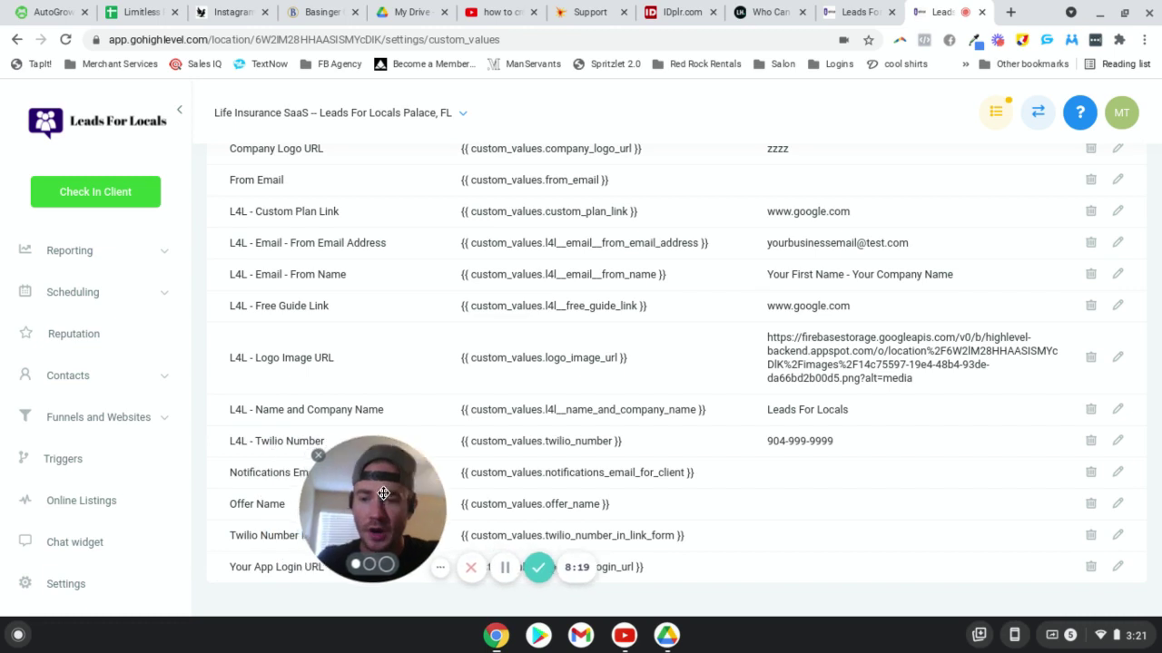
left_click(127, 421)
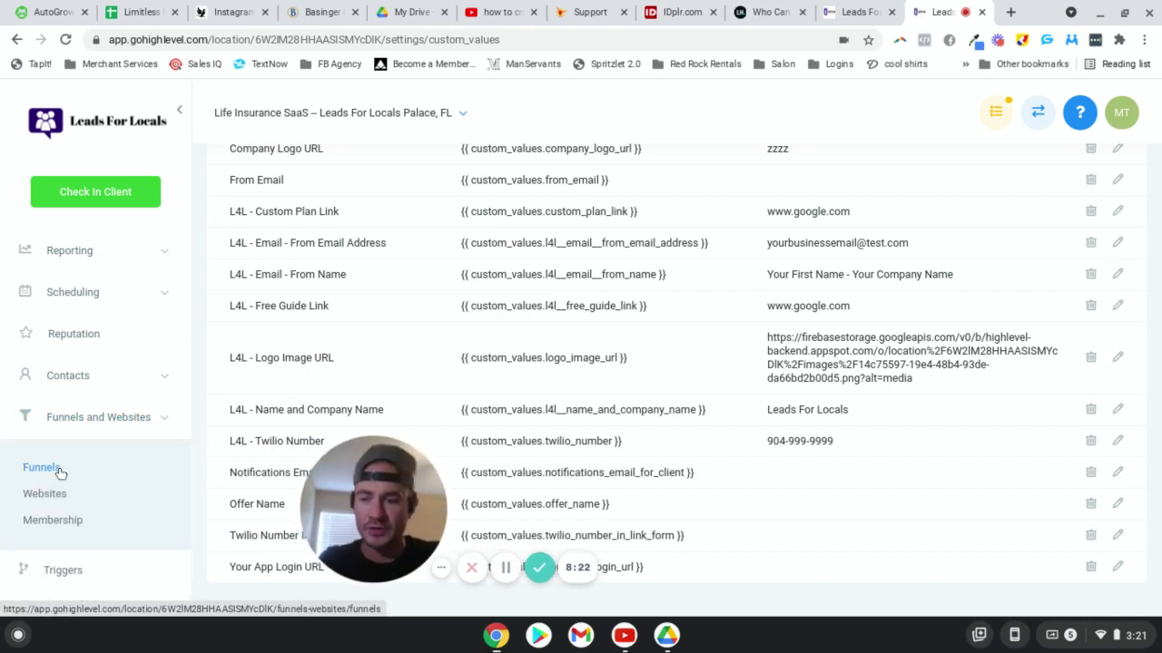
left_click(54, 467)
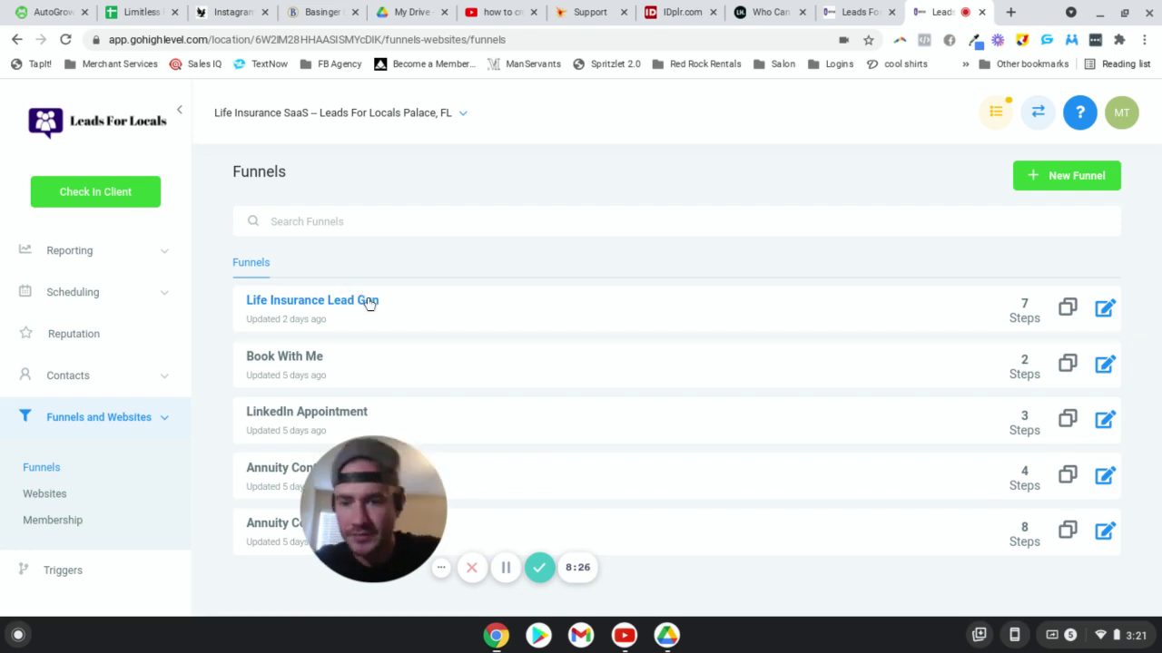
left_click(281, 294)
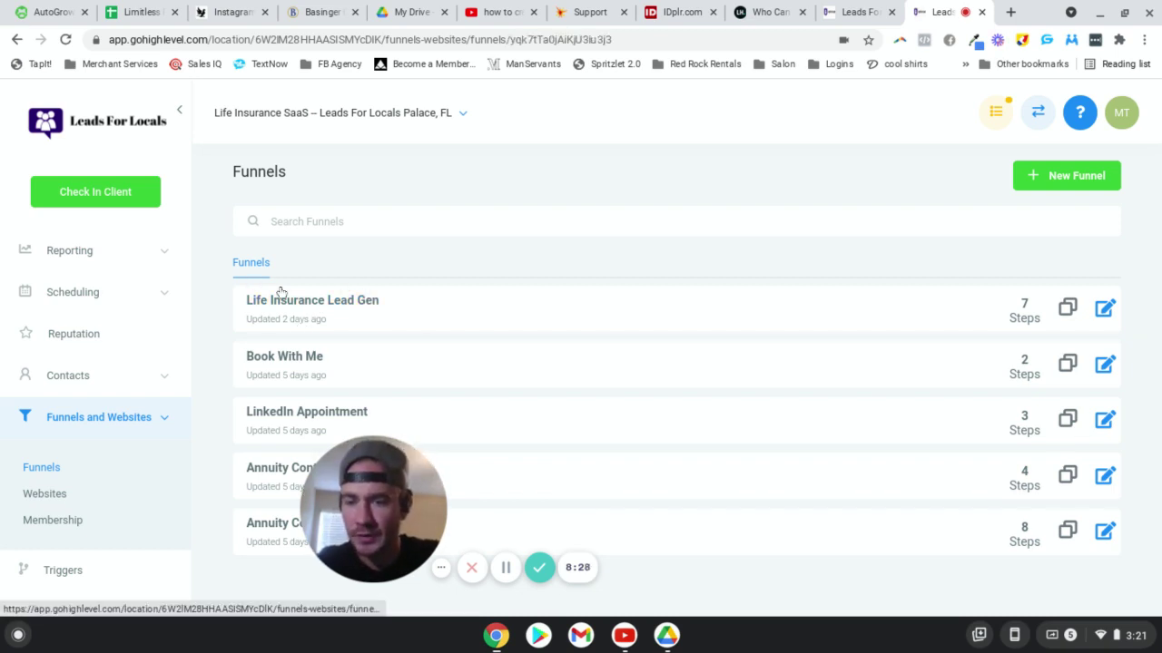
Open the Guide Optin step's page for editing in a separate browser tab and switch to it.
left_click_drag(367, 517, 96, 544)
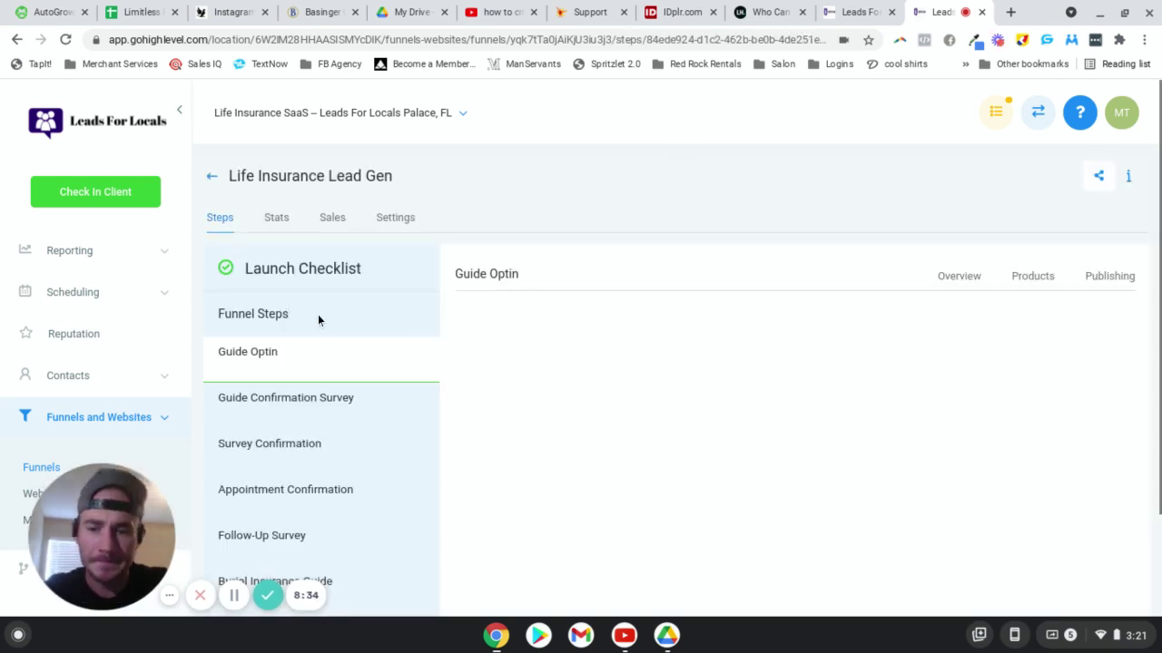
scroll(509, 427, "down", 1)
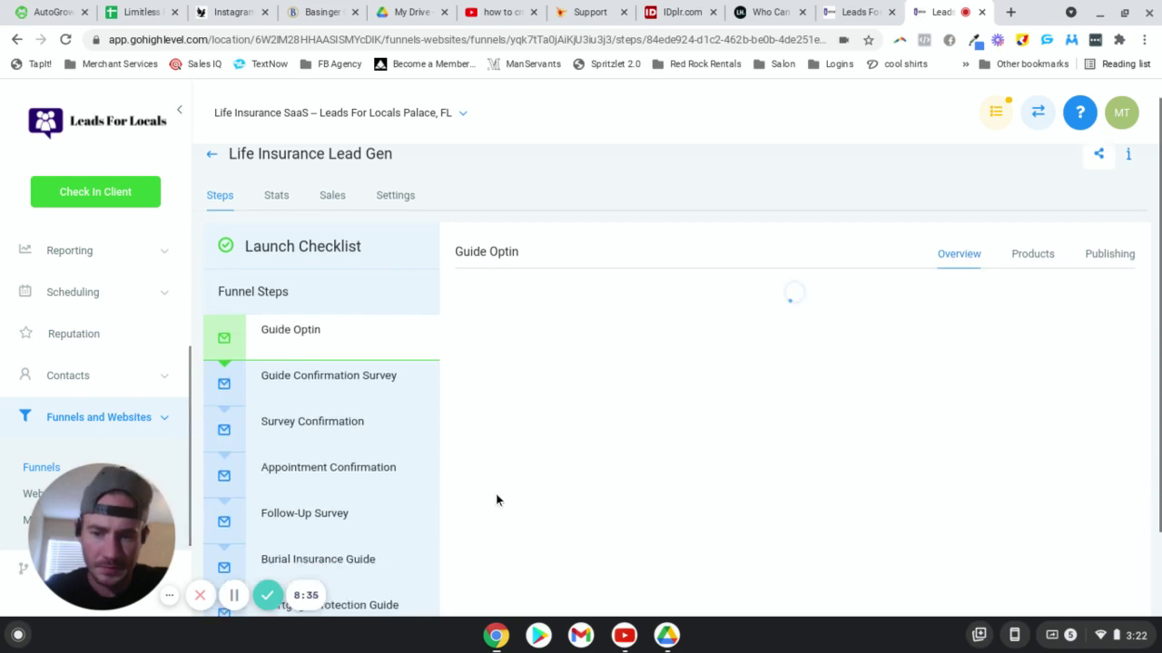
scroll(495, 451, "down", 1)
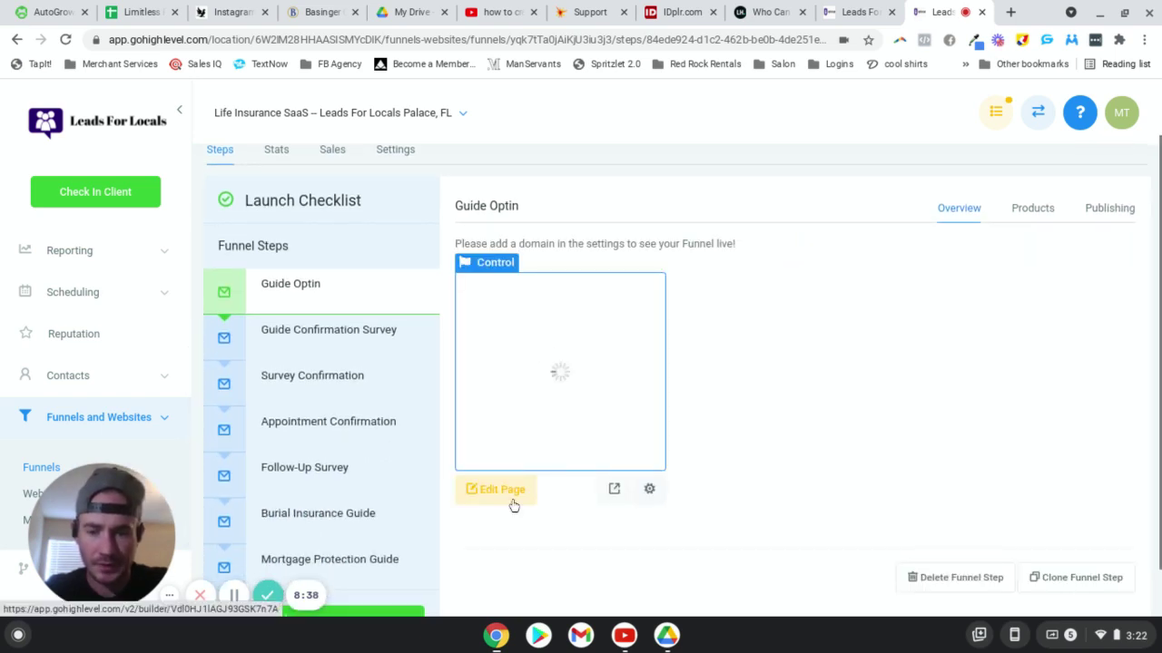
right_click(512, 504)
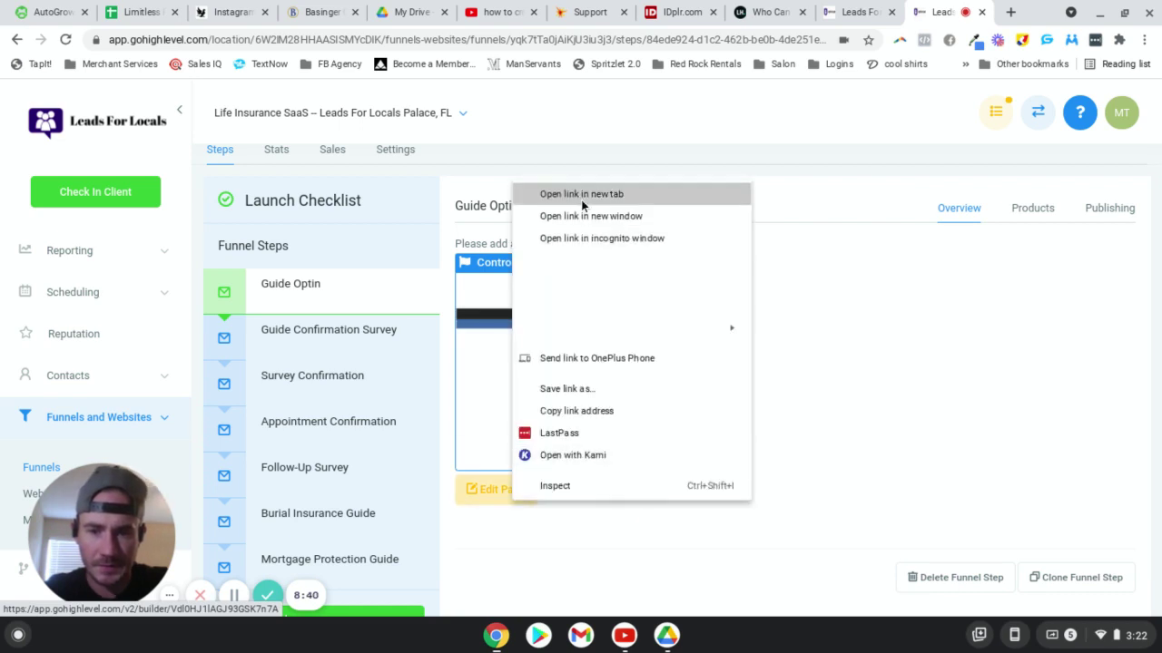
left_click(581, 194)
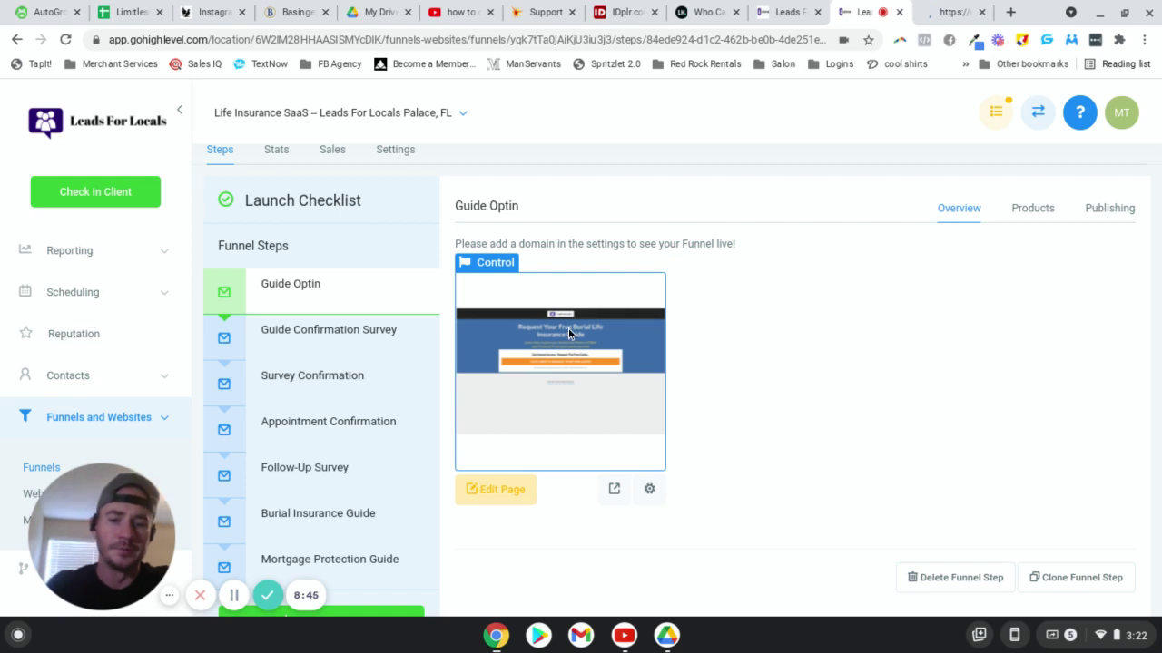
left_click(942, 7)
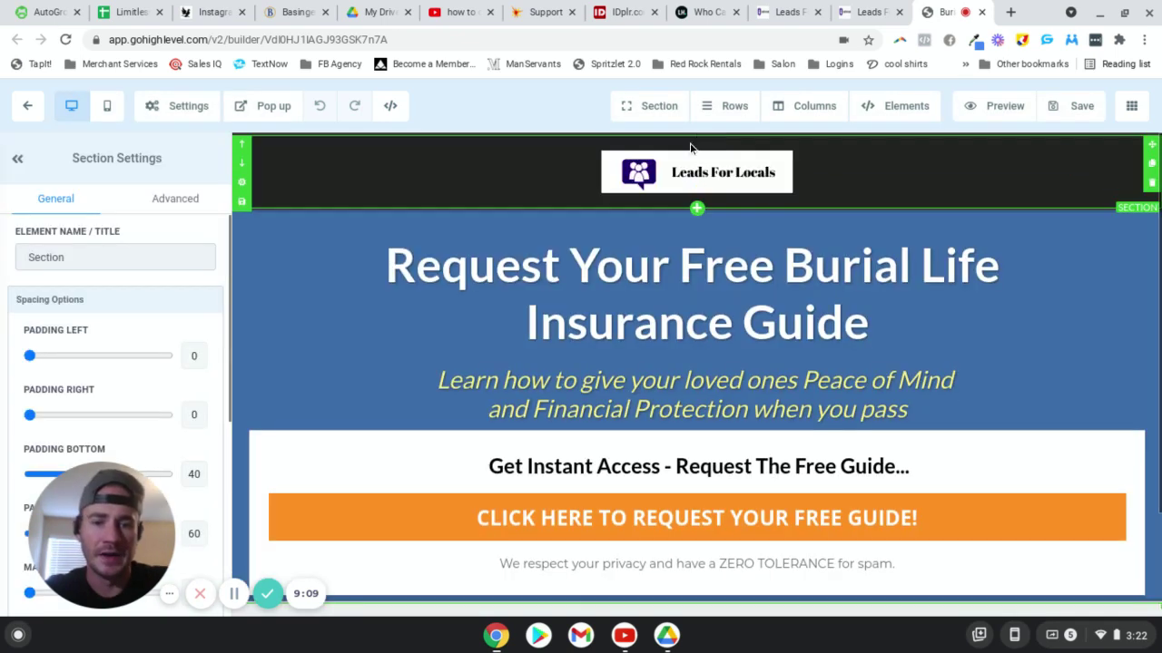
Copy the One Final Gift Insurance logo's link from the media library via the header logo's image options, and close the library.
left_click(719, 178)
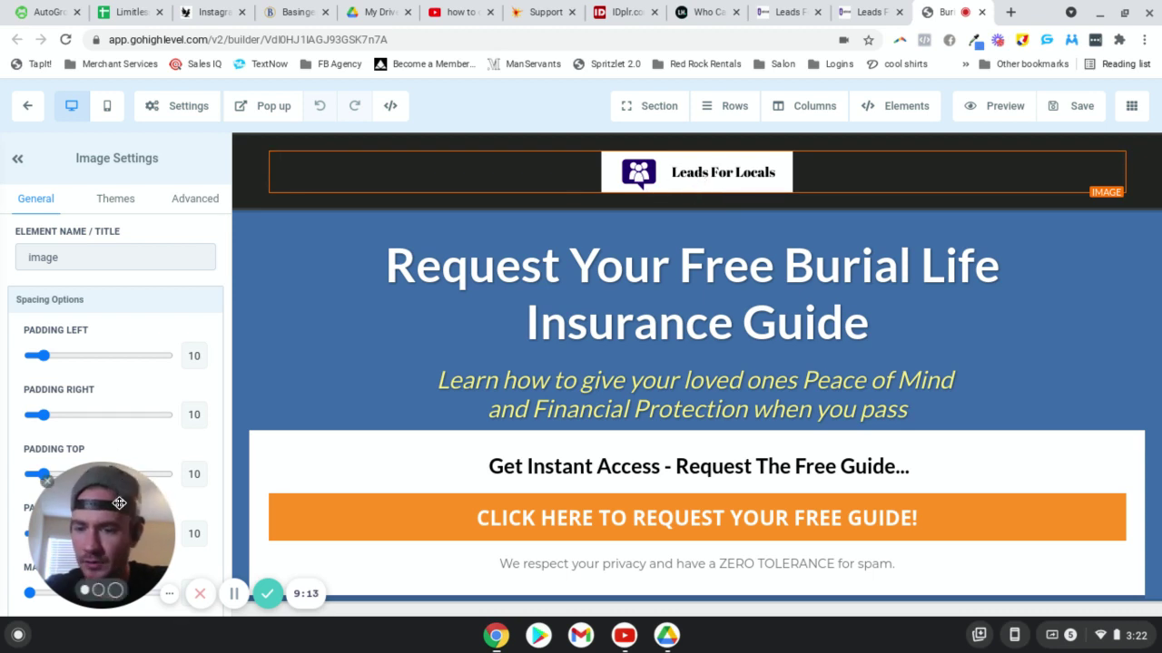
left_click_drag(101, 535, 308, 508)
scroll(93, 421, "down", 5)
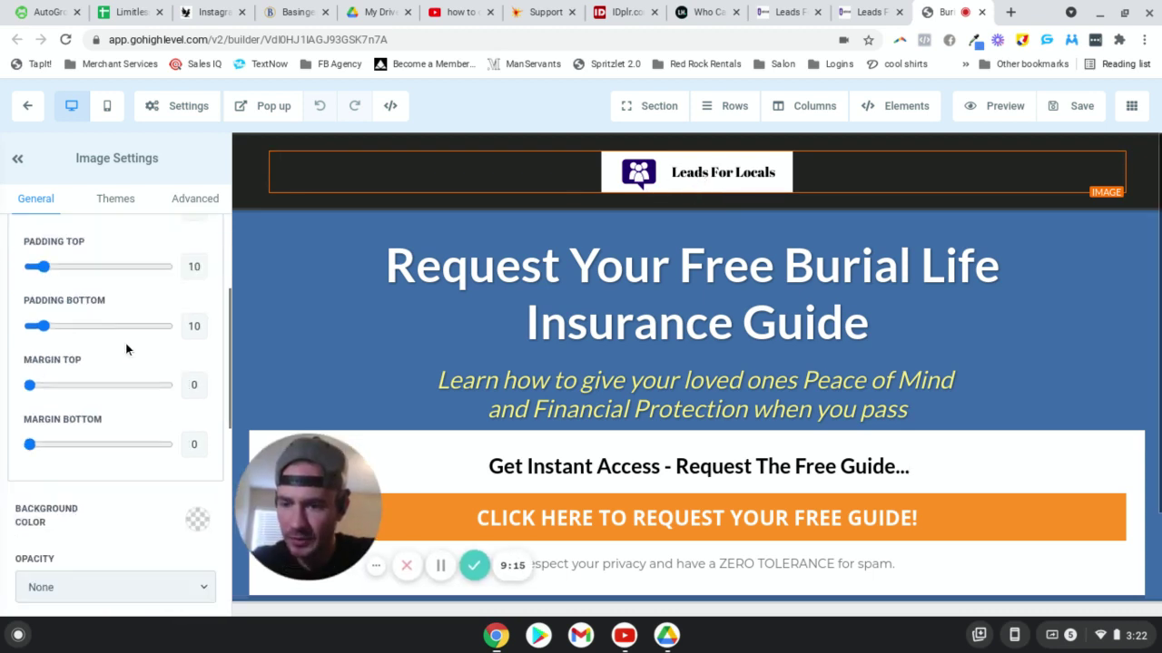
scroll(181, 427, "down", 1)
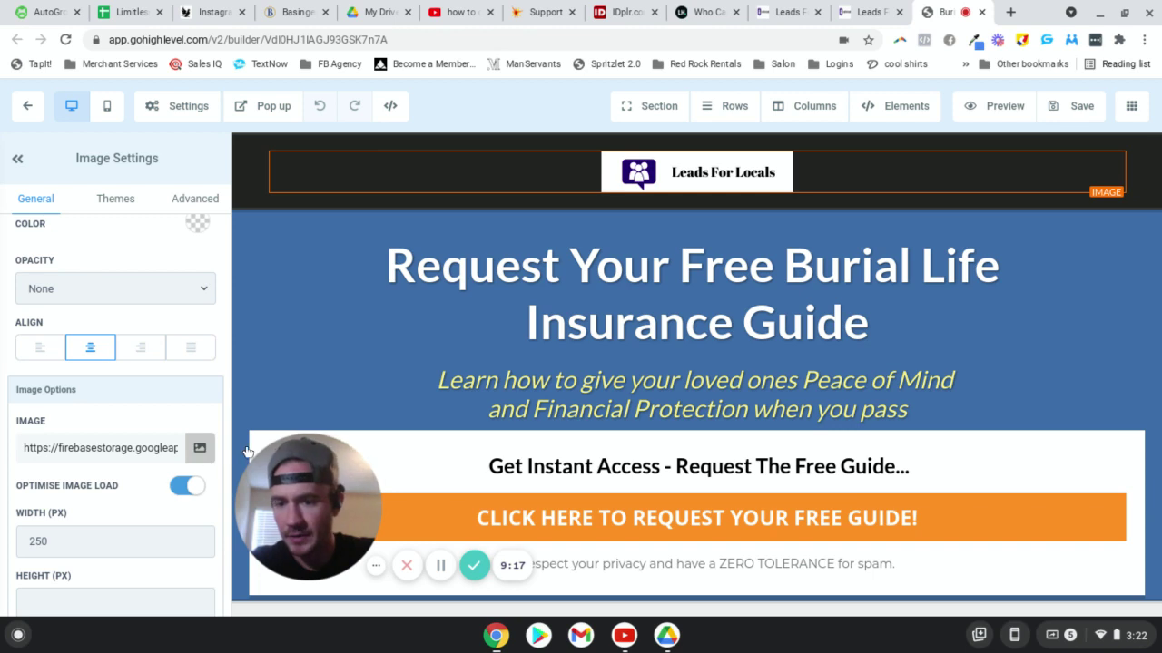
left_click(200, 449)
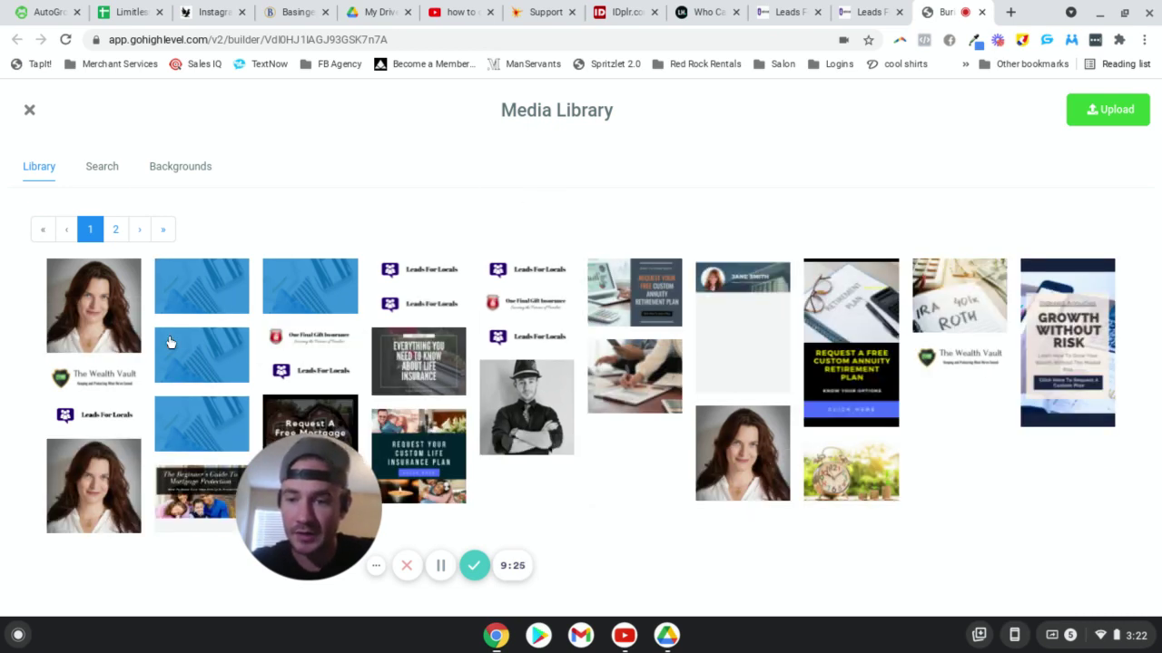
left_click(278, 339)
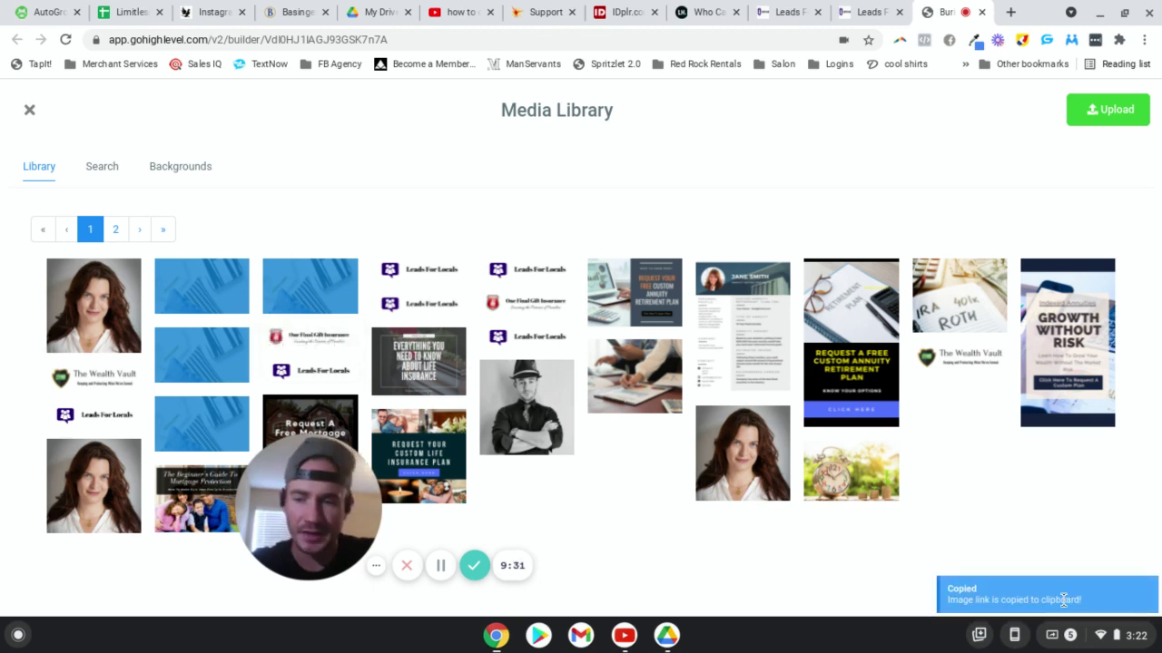
left_click(28, 111)
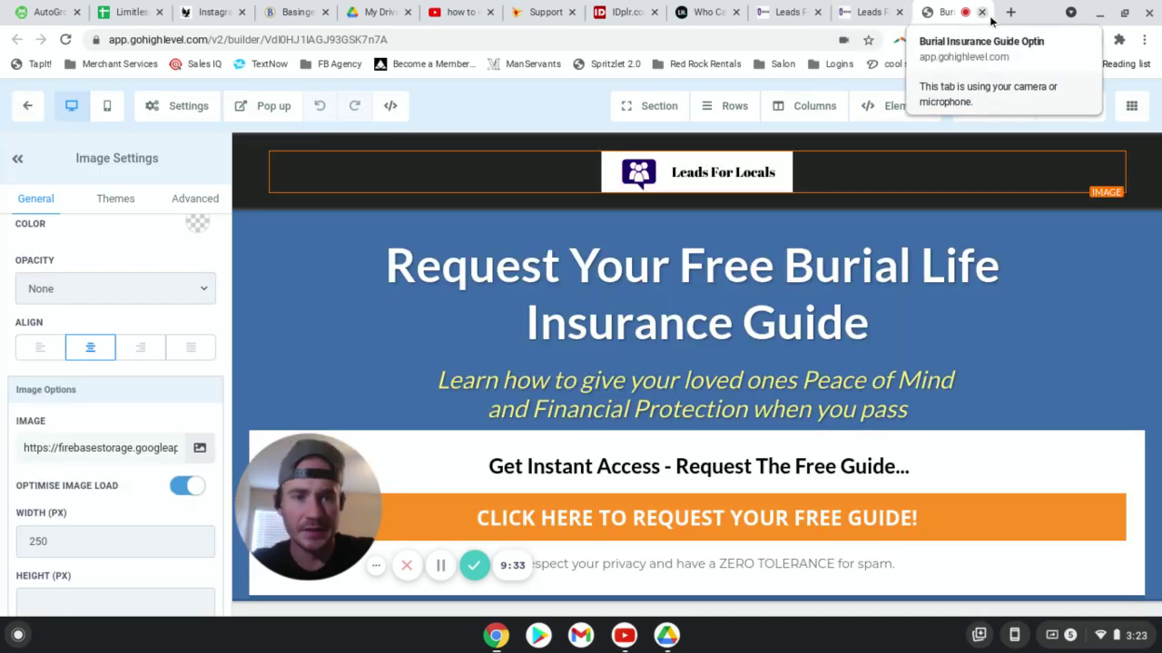
Close the funnel page builder and return to the account's custom values, at the L4L - Logo Image URL entry.
left_click(983, 12)
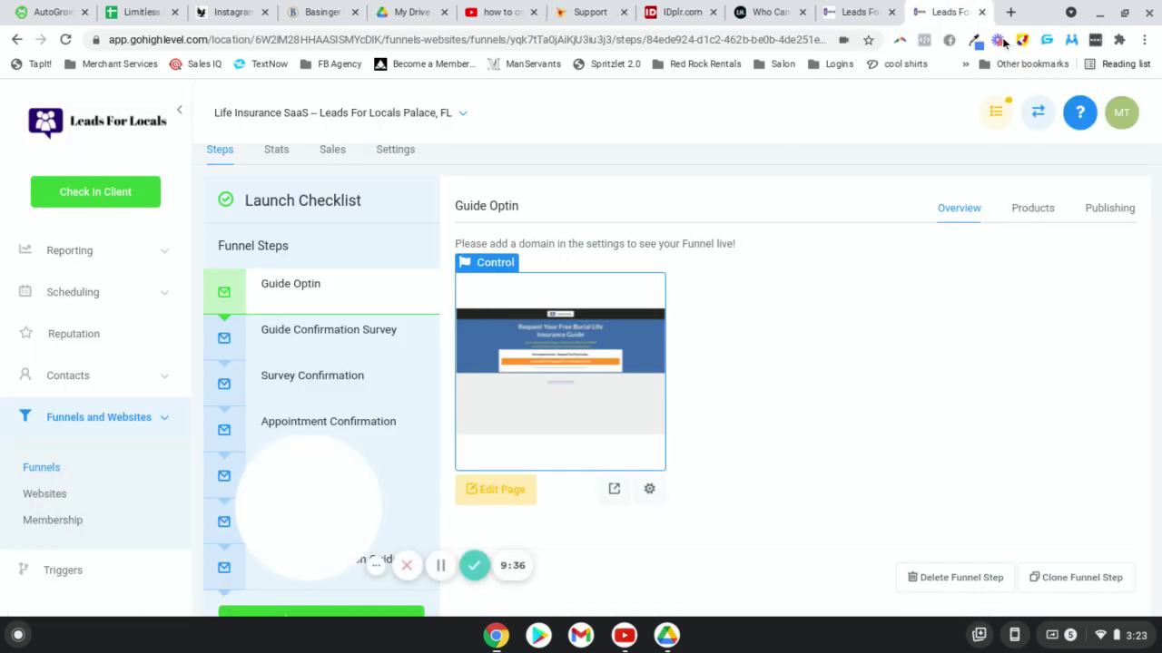
scroll(73, 381, "down", 2)
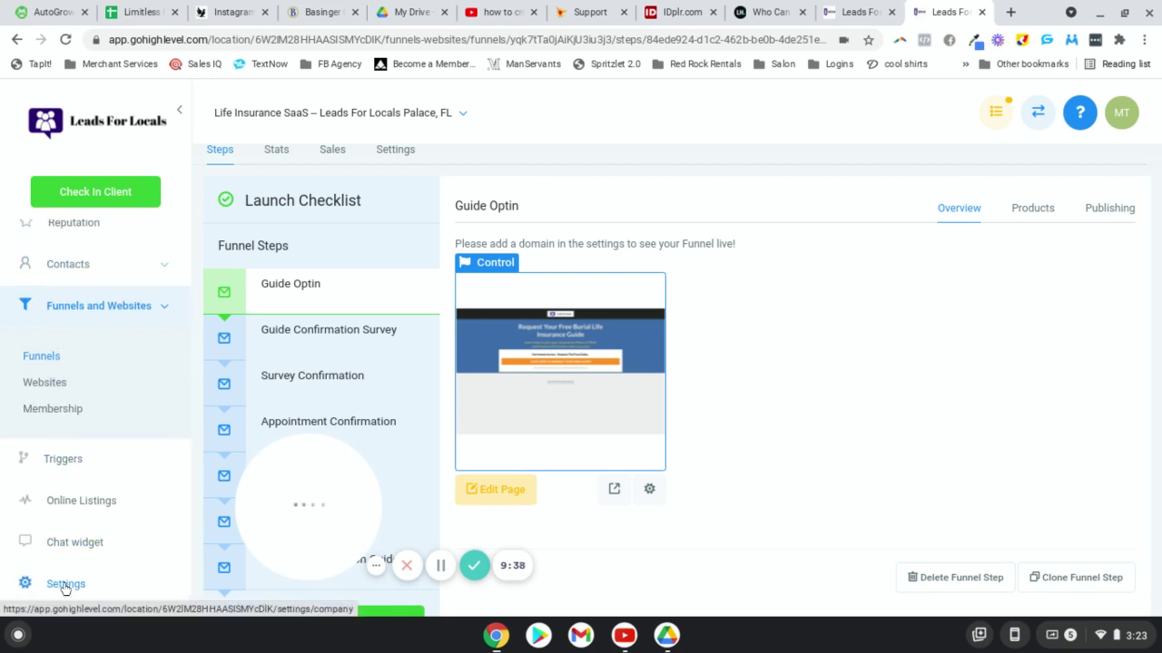
left_click(64, 584)
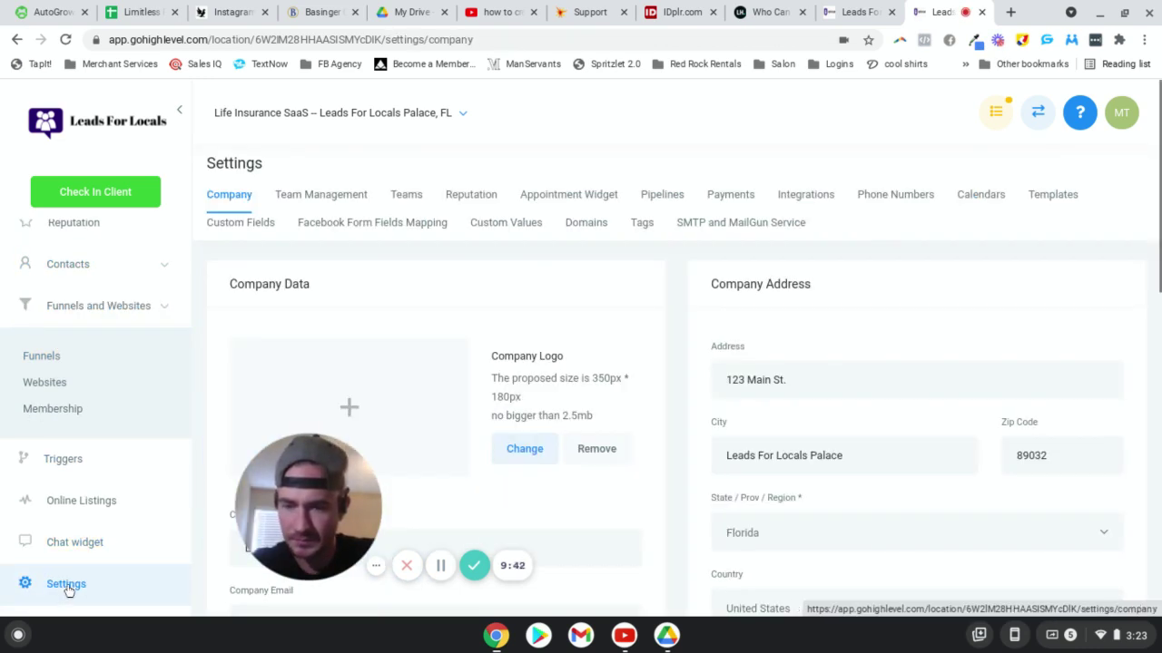
left_click(504, 230)
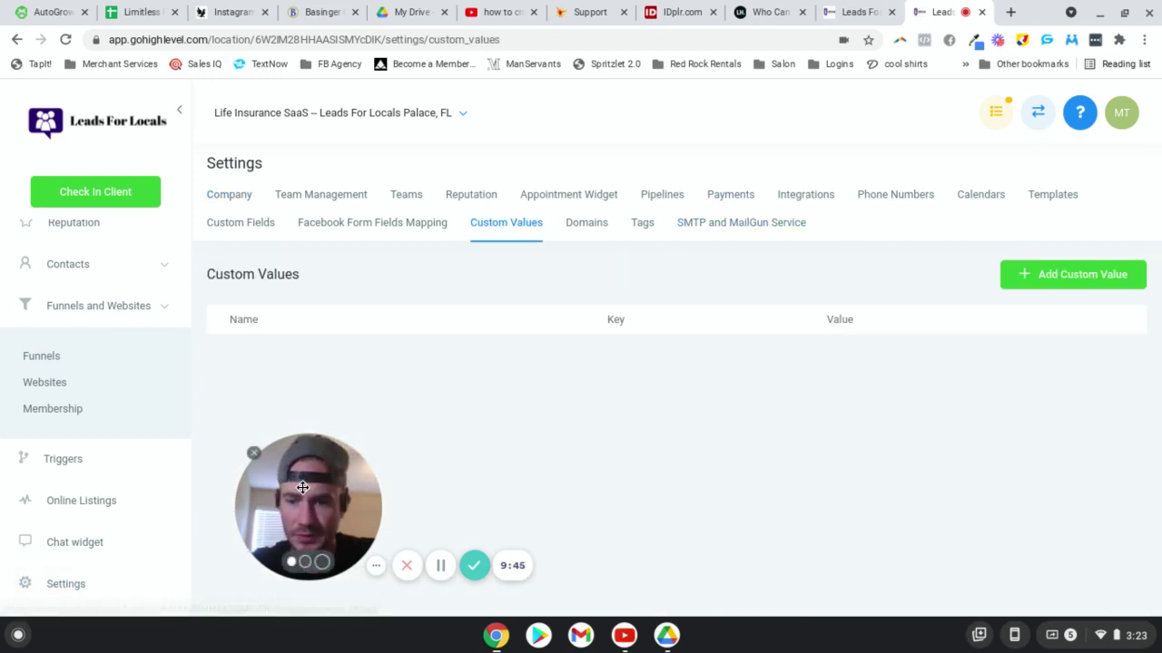
left_click_drag(299, 482, 106, 492)
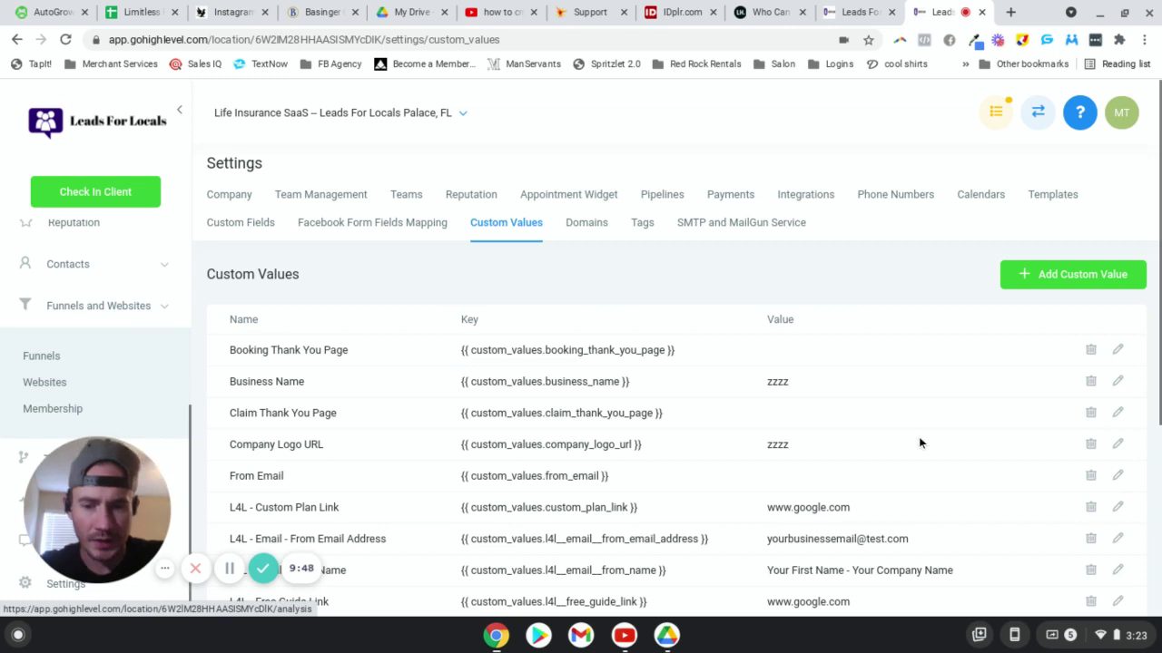
scroll(672, 404, "down", 2)
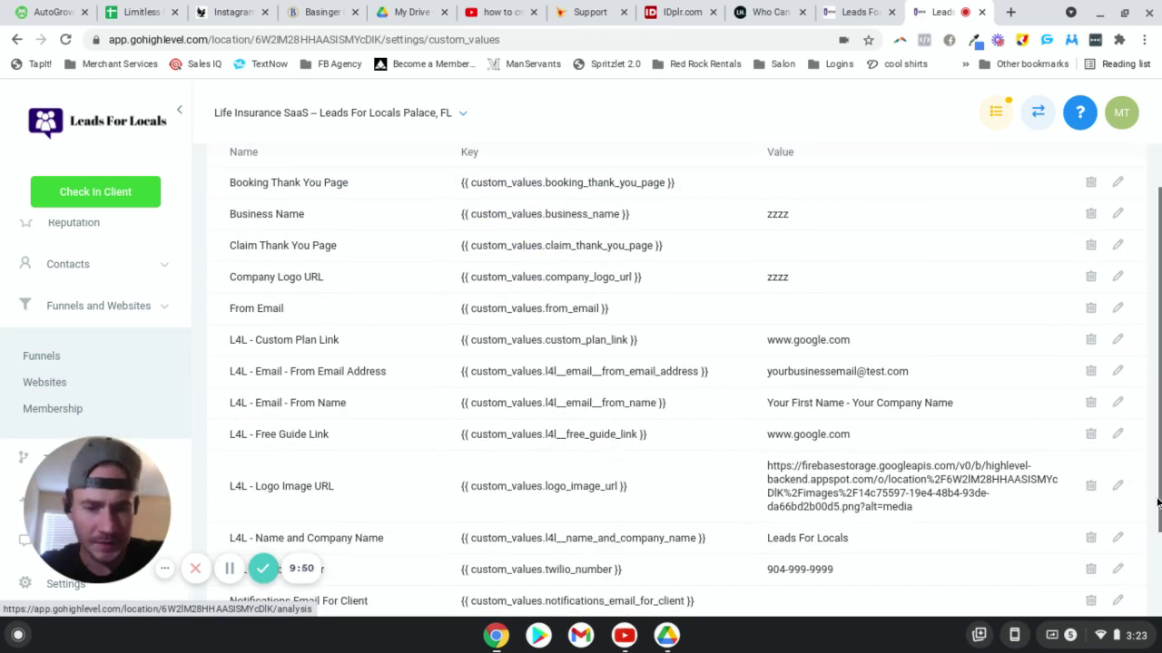
Go back to the Email 16 template and view the link set on the Request Your Custom Life Insurance Plan banner image.
left_click(1116, 487)
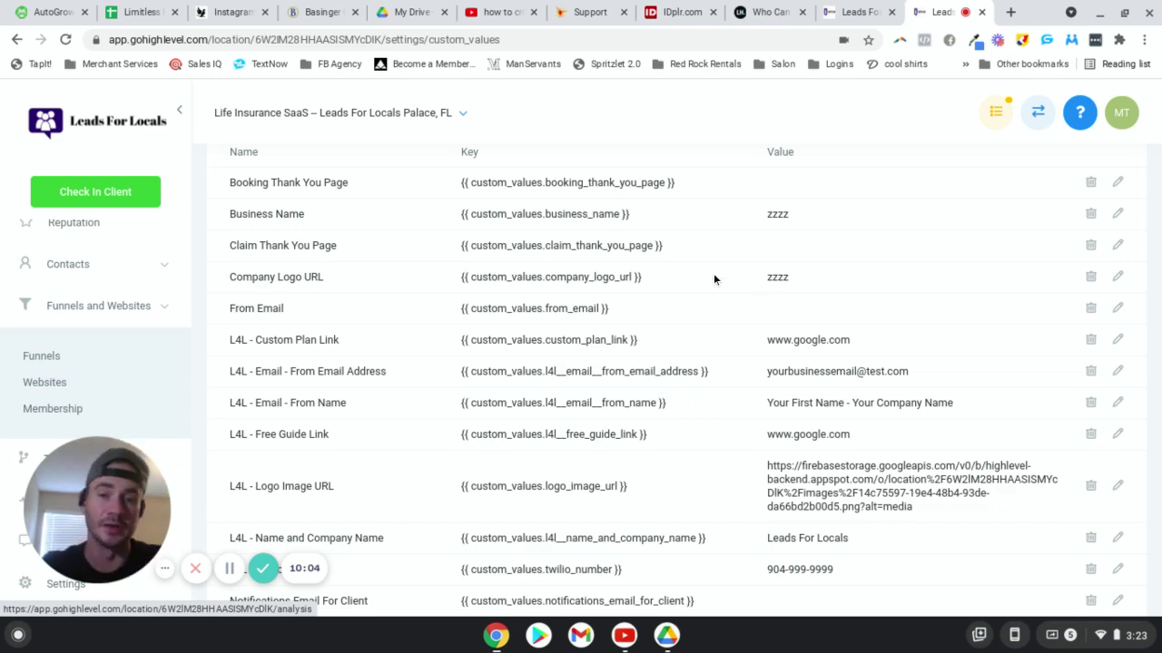
left_click(857, 12)
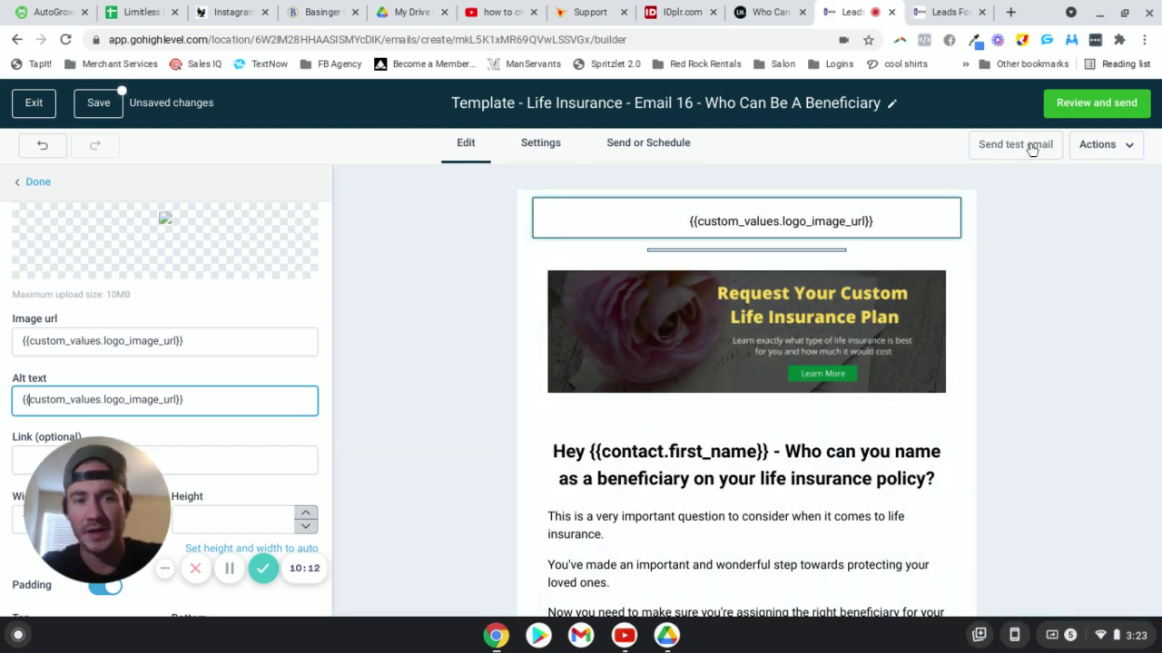
left_click(746, 316)
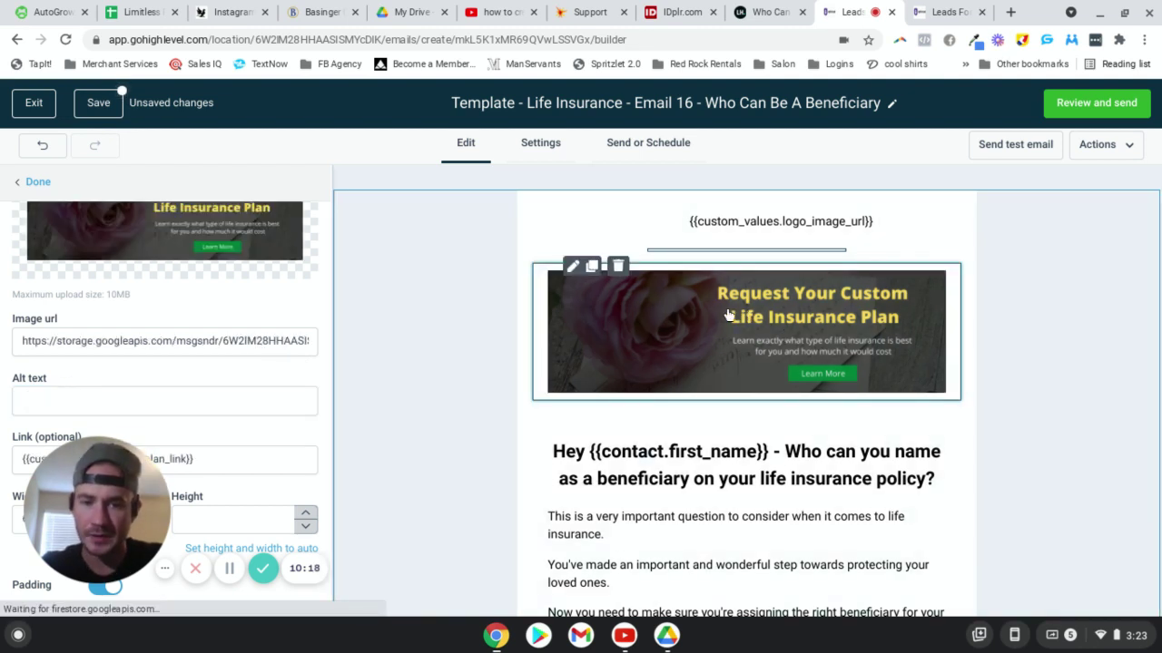
scroll(25, 318, "down", 3)
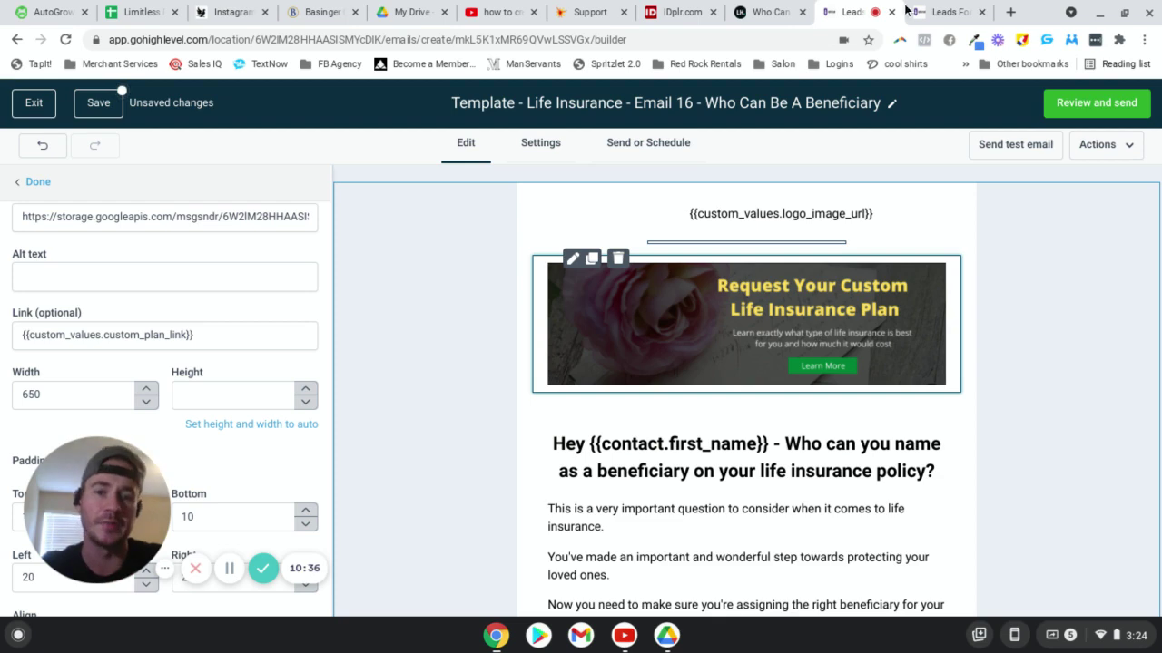
Open the Life Insurance Lead Gen funnel's Guide Confirmation Survey step and check it alongside the email template.
left_click(943, 11)
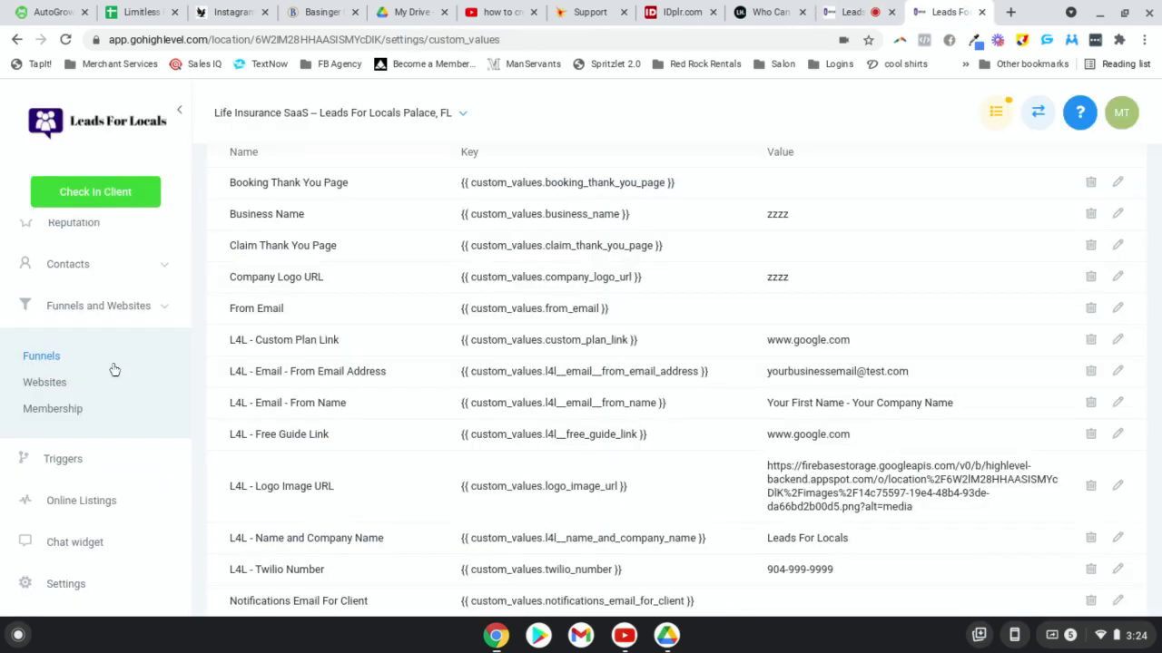
left_click(50, 355)
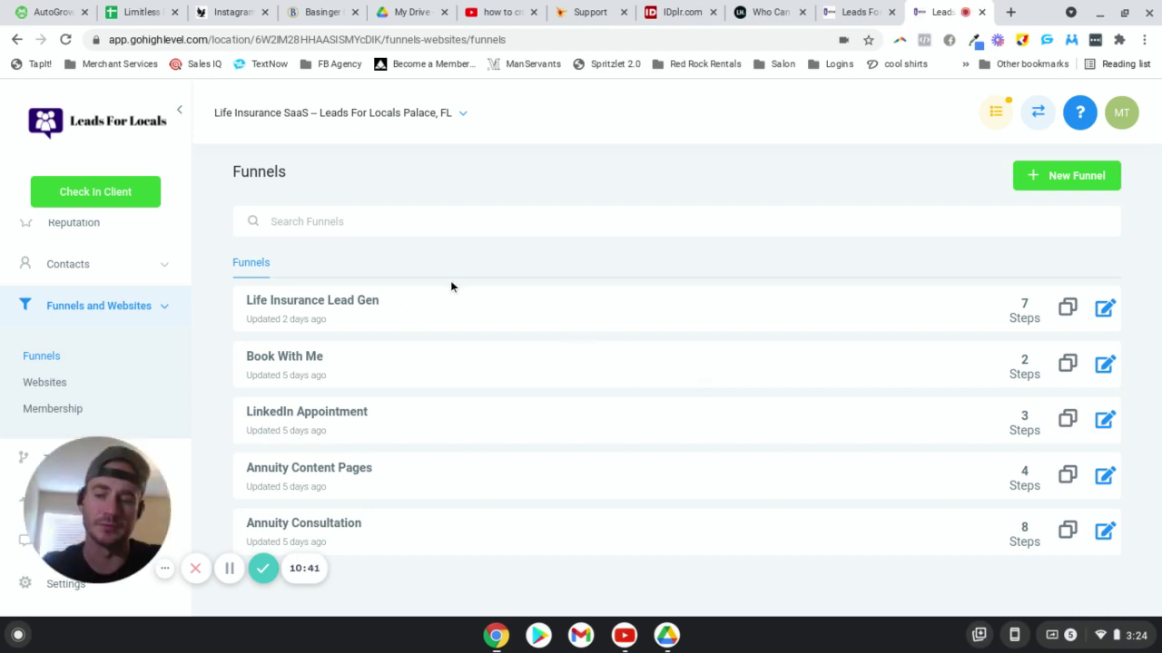
left_click(360, 303)
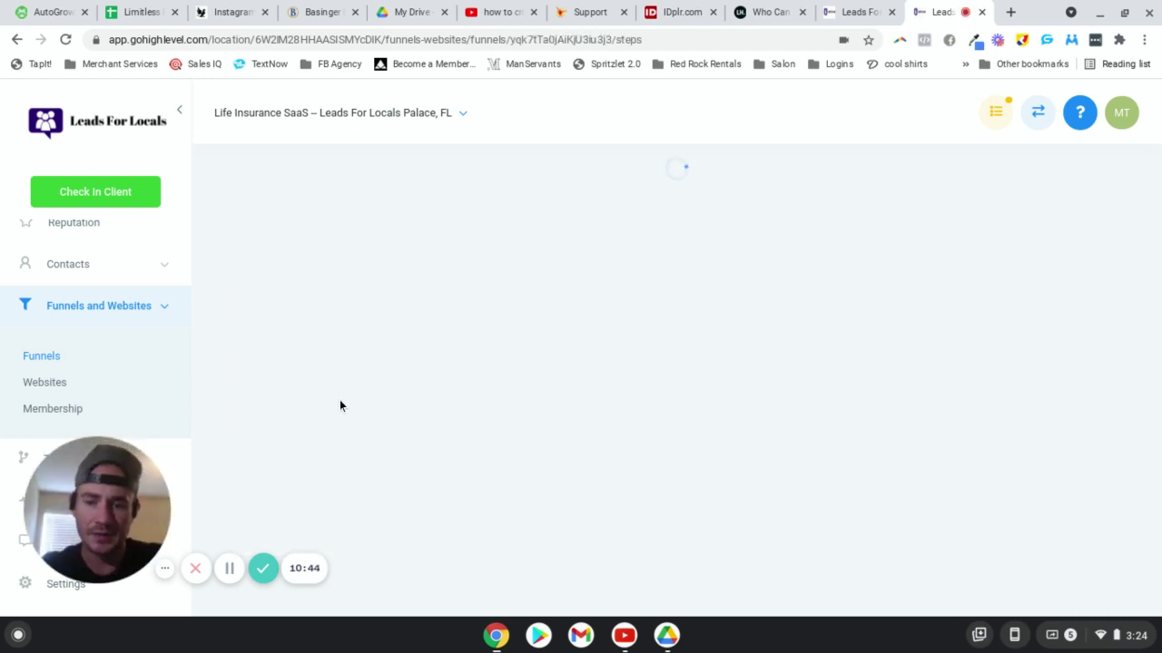
scroll(325, 456, "down", 2)
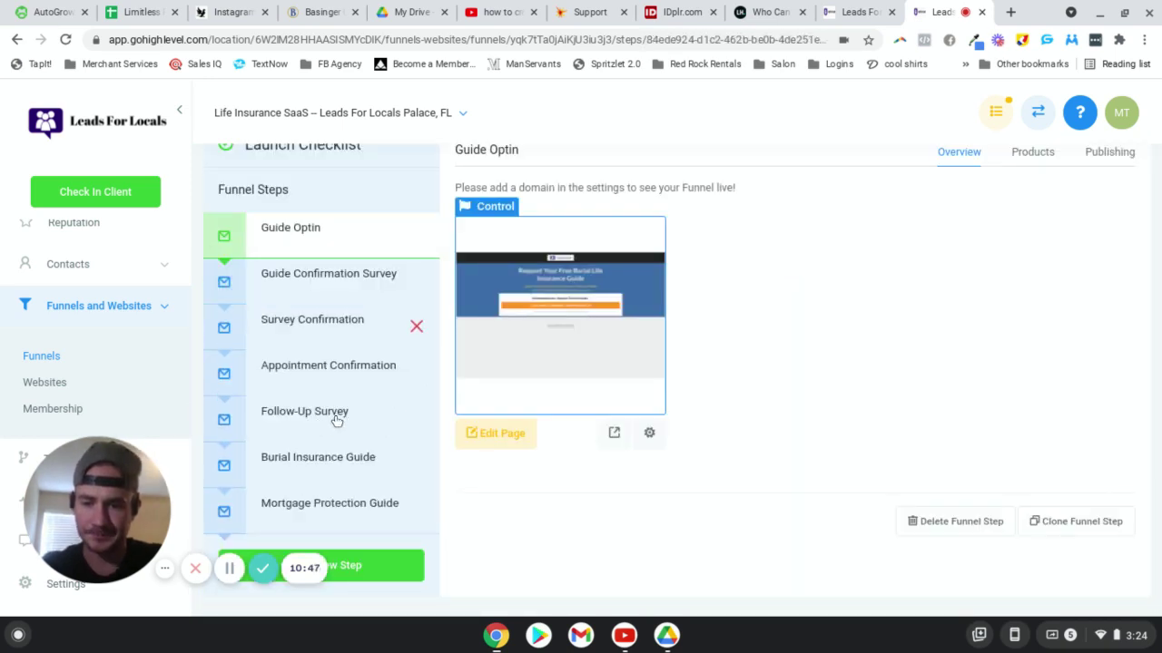
left_click(326, 273)
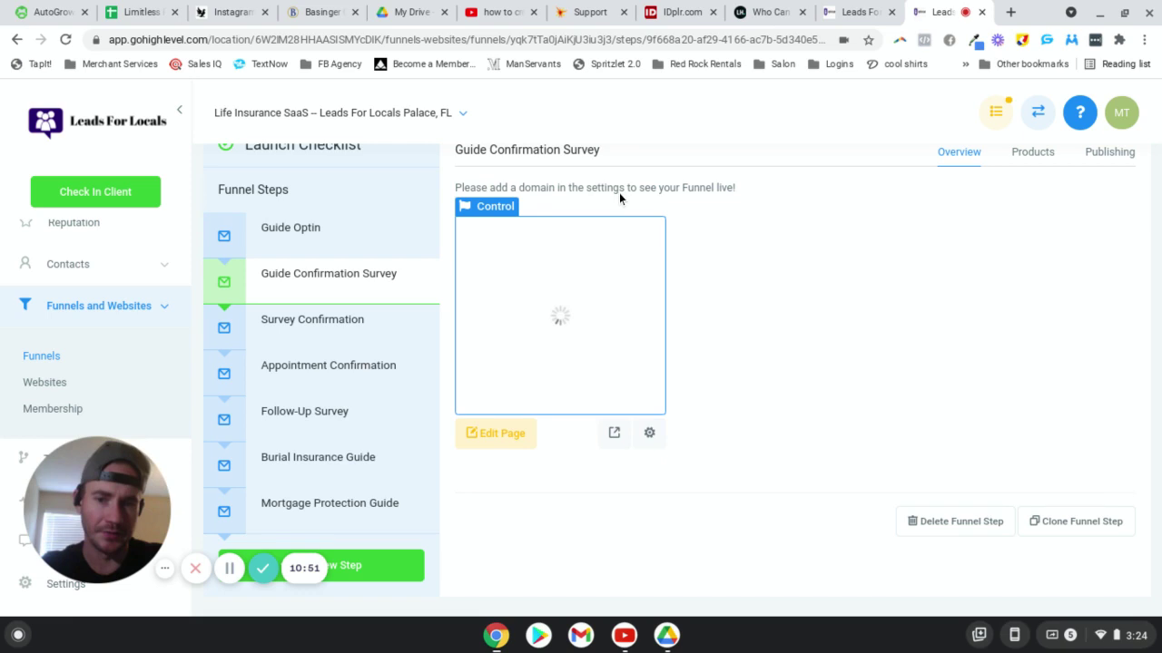
scroll(635, 195, "up", 1)
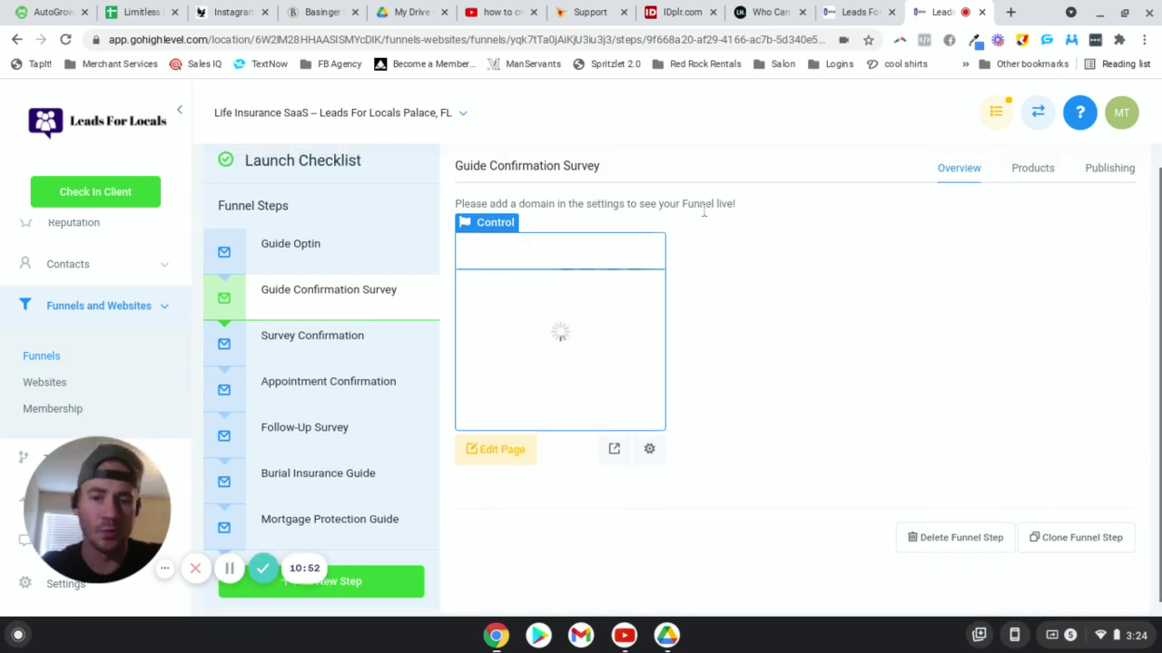
key("ctrl+shift+Tab")
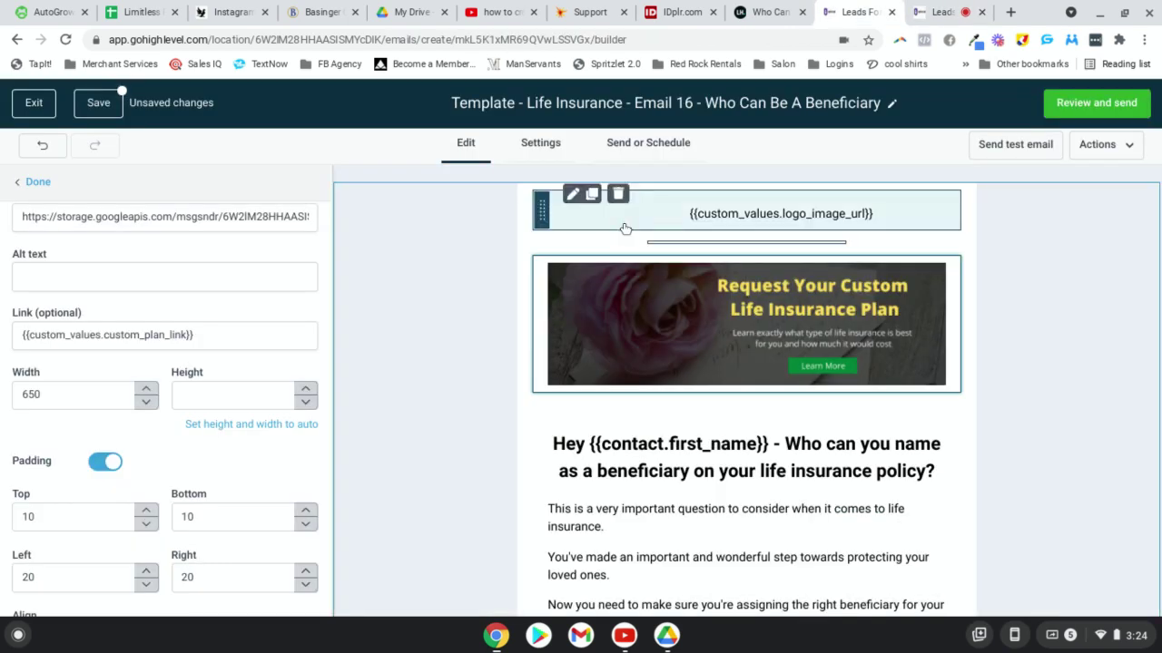
key("ctrl+Tab")
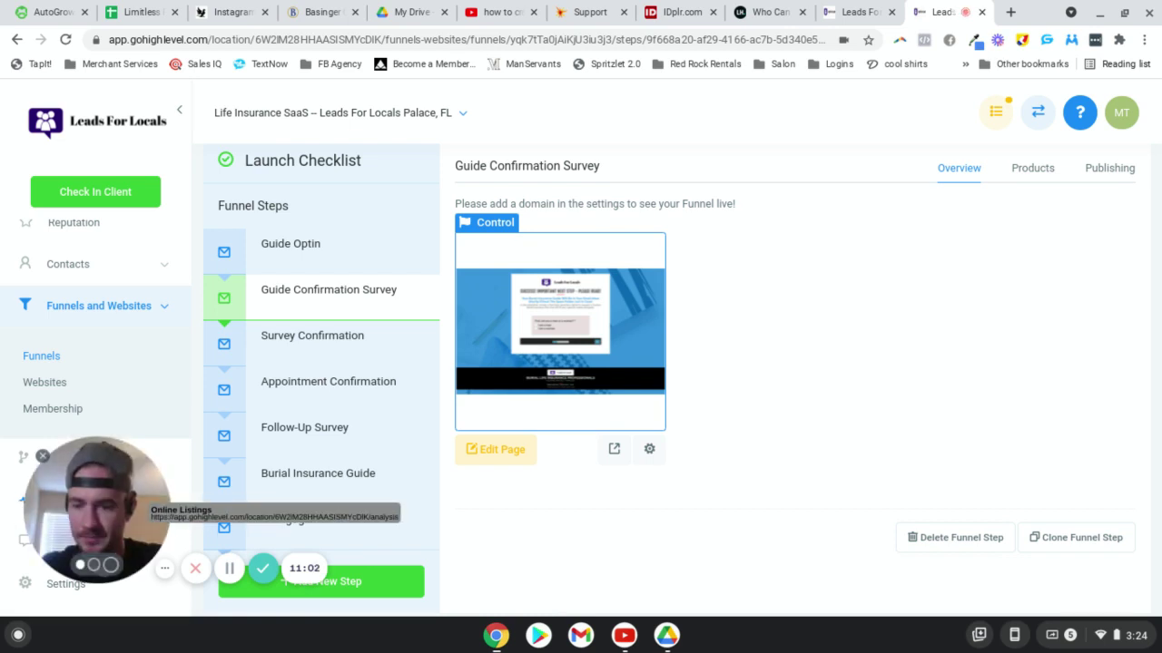
Return to the account's custom values, view the L4L - Custom Plan Link entry's edit form, and cancel it.
left_click_drag(108, 489, 265, 501)
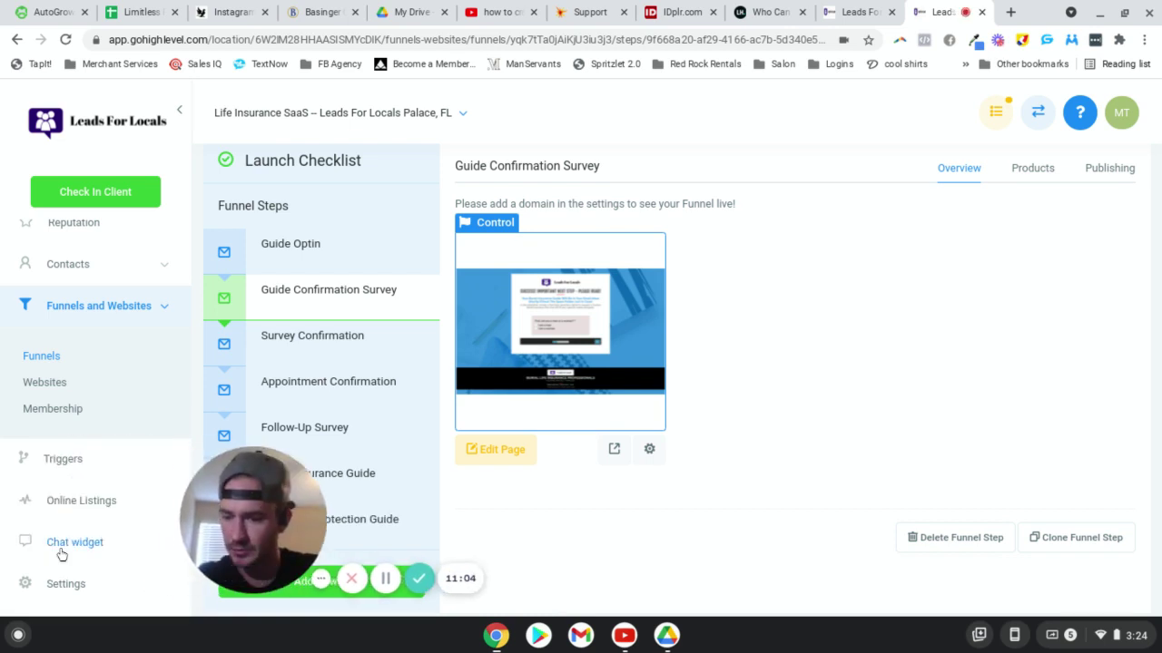
left_click(60, 584)
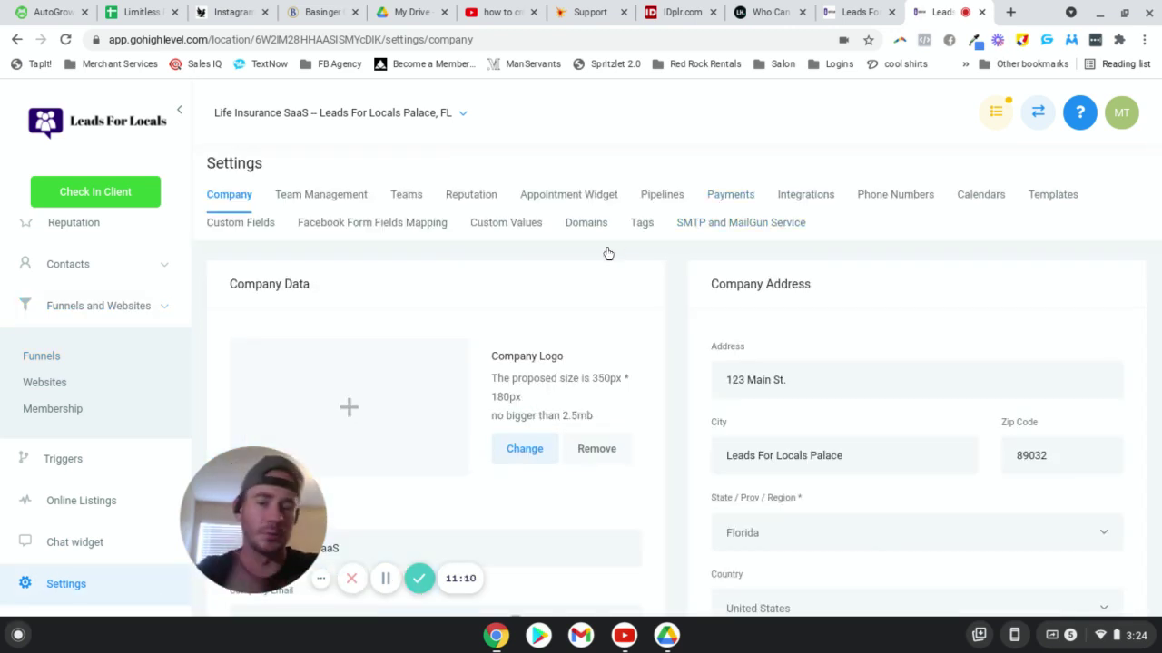
left_click(497, 227)
scroll(746, 263, "down", 3)
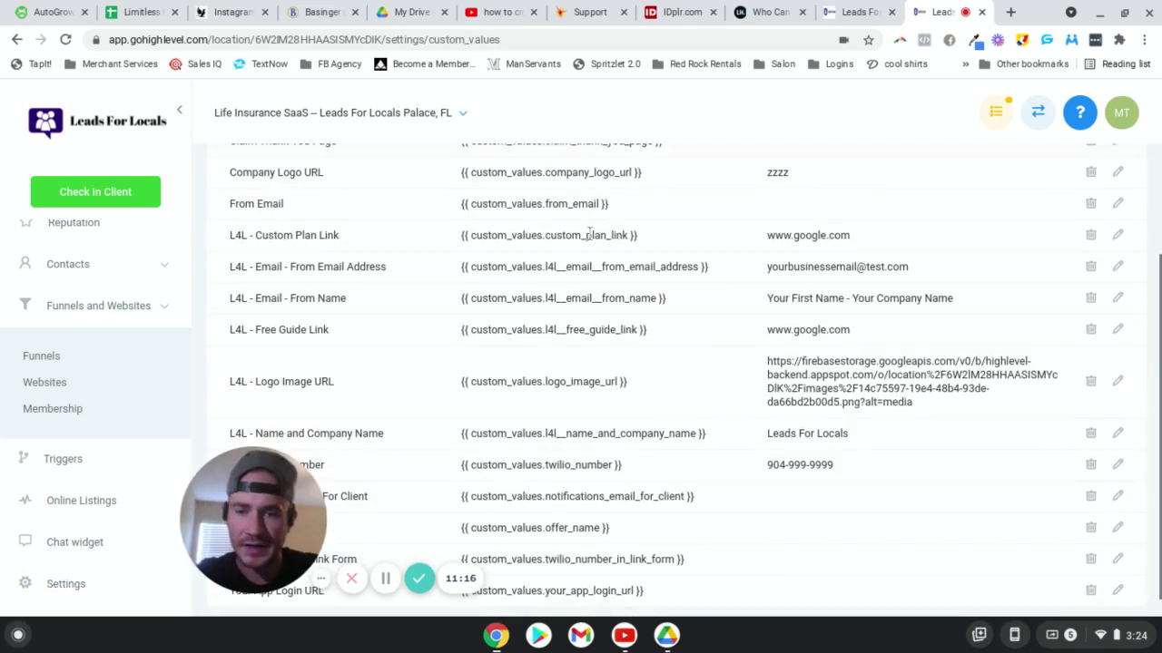
left_click(1119, 235)
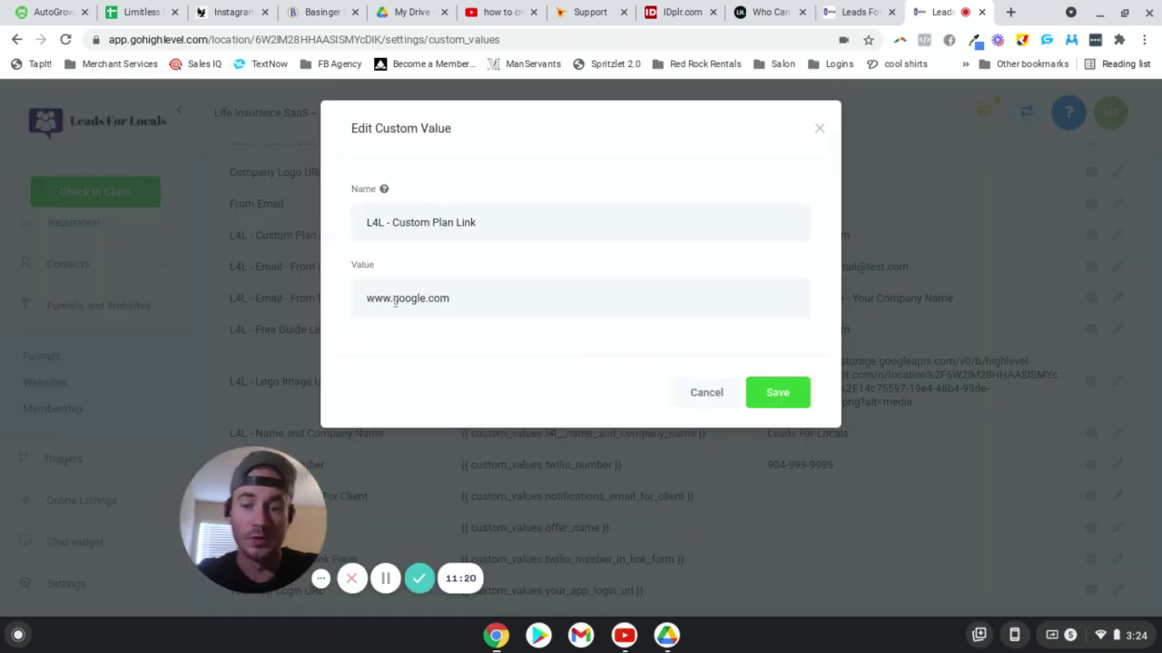
left_click(689, 394)
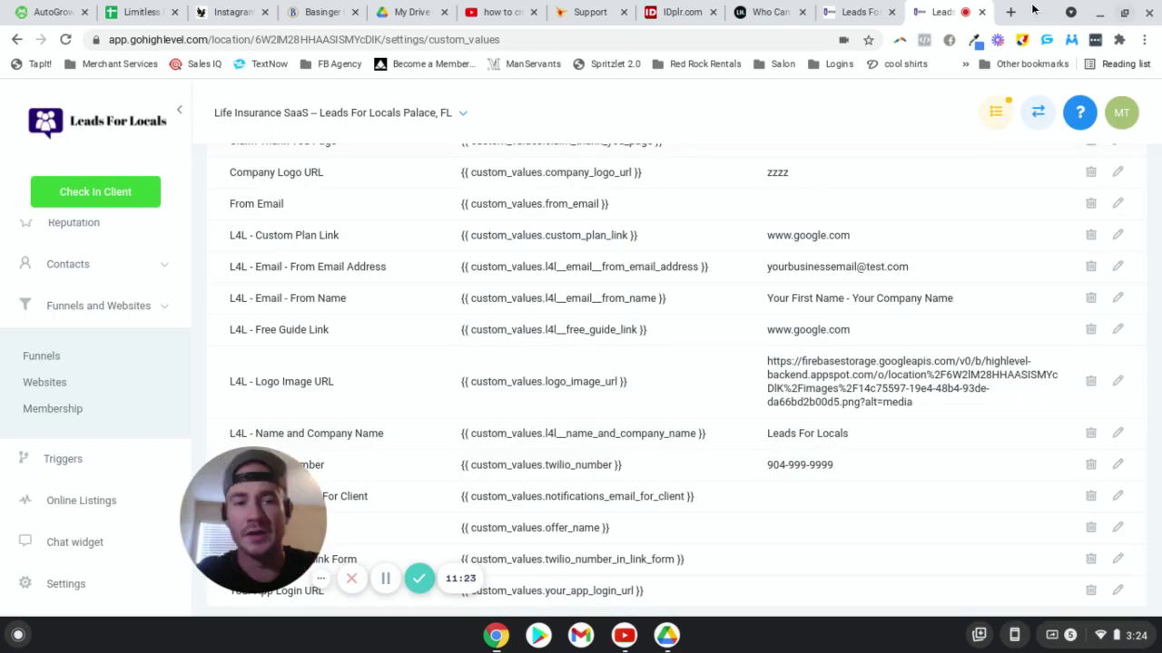
Go back to the email template and inspect the link of the Request Your Custom Life Insurance Plan button near the email's end.
left_click(862, 11)
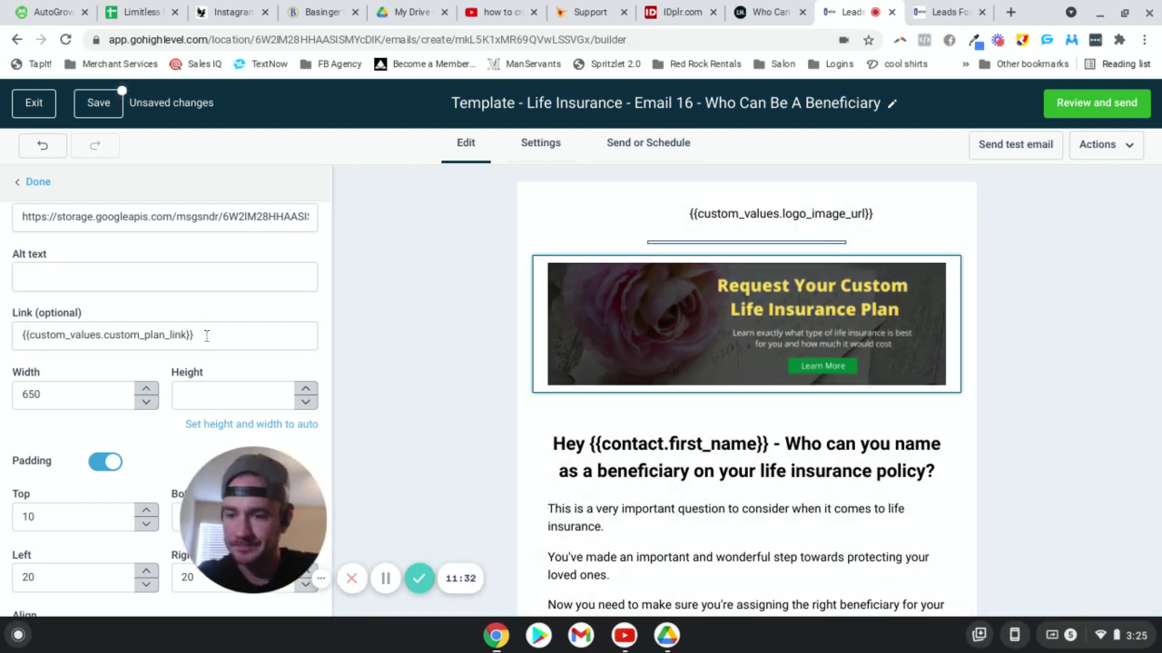
scroll(776, 407, "down", 5)
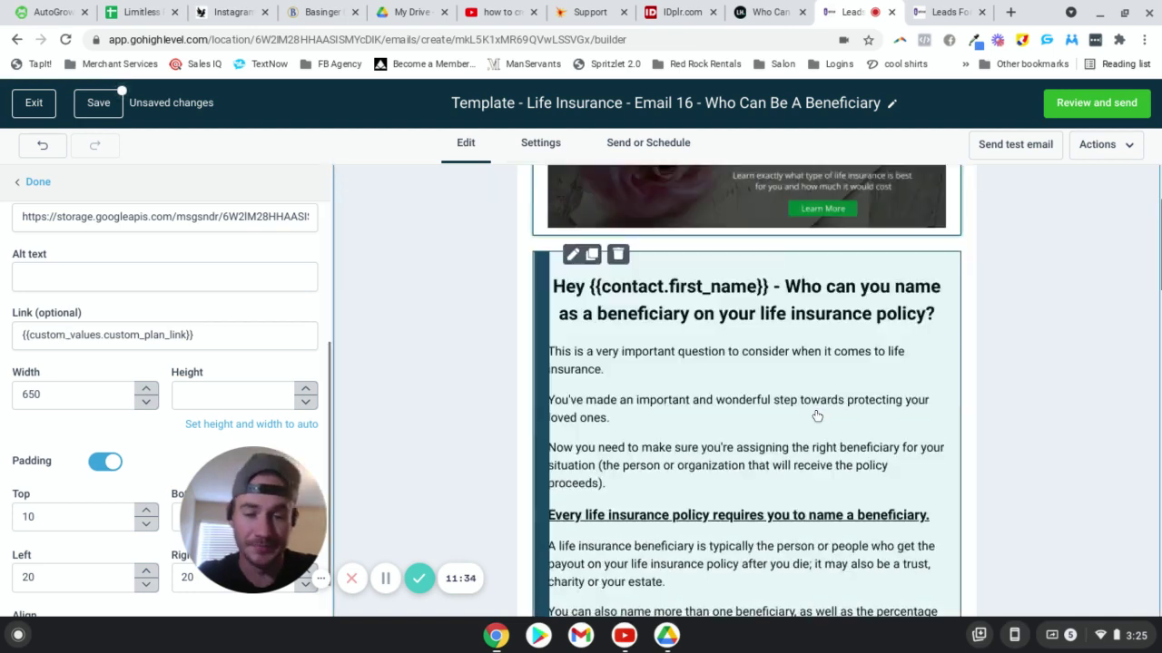
scroll(992, 388, "down", 15)
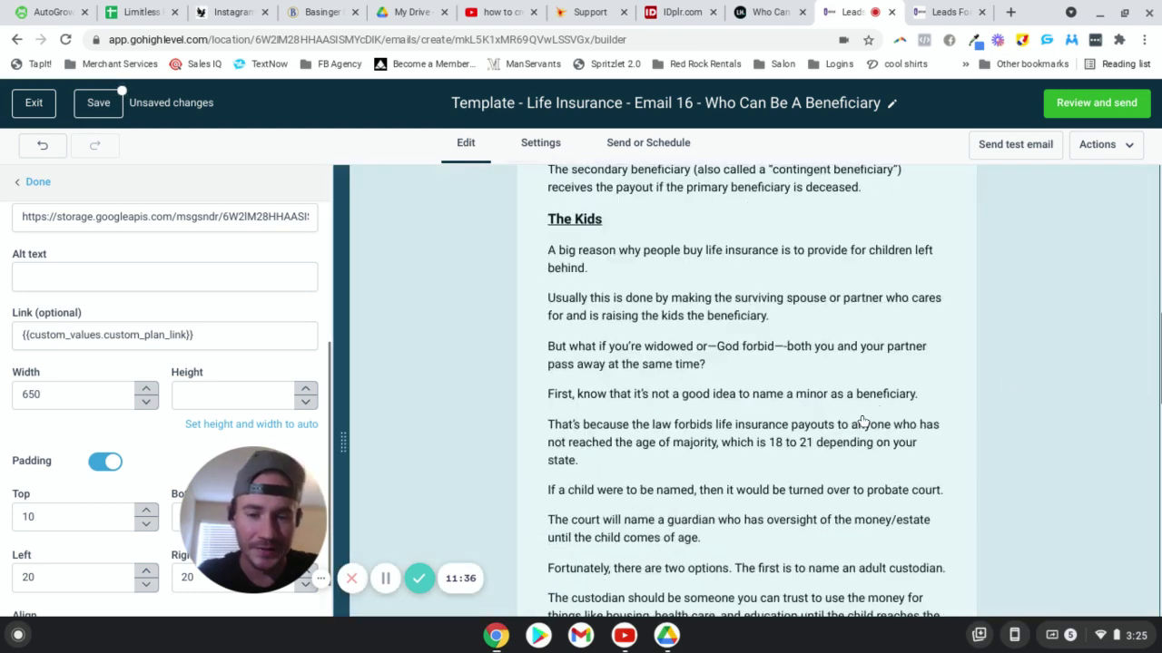
scroll(1102, 372, "down", 8)
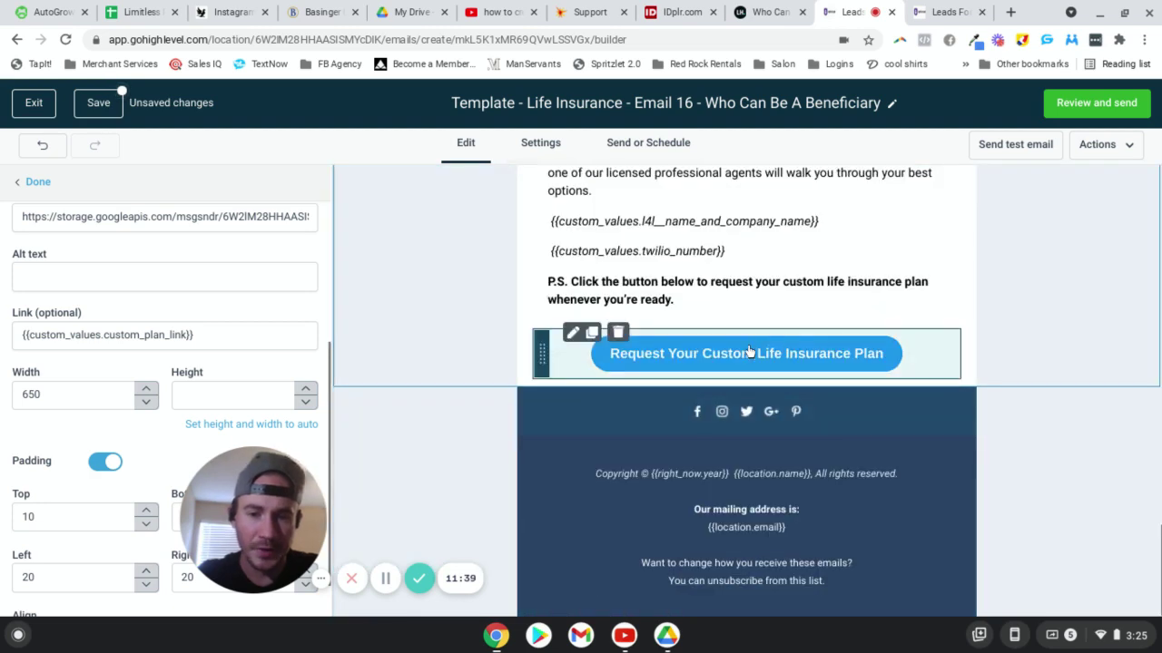
left_click(749, 353)
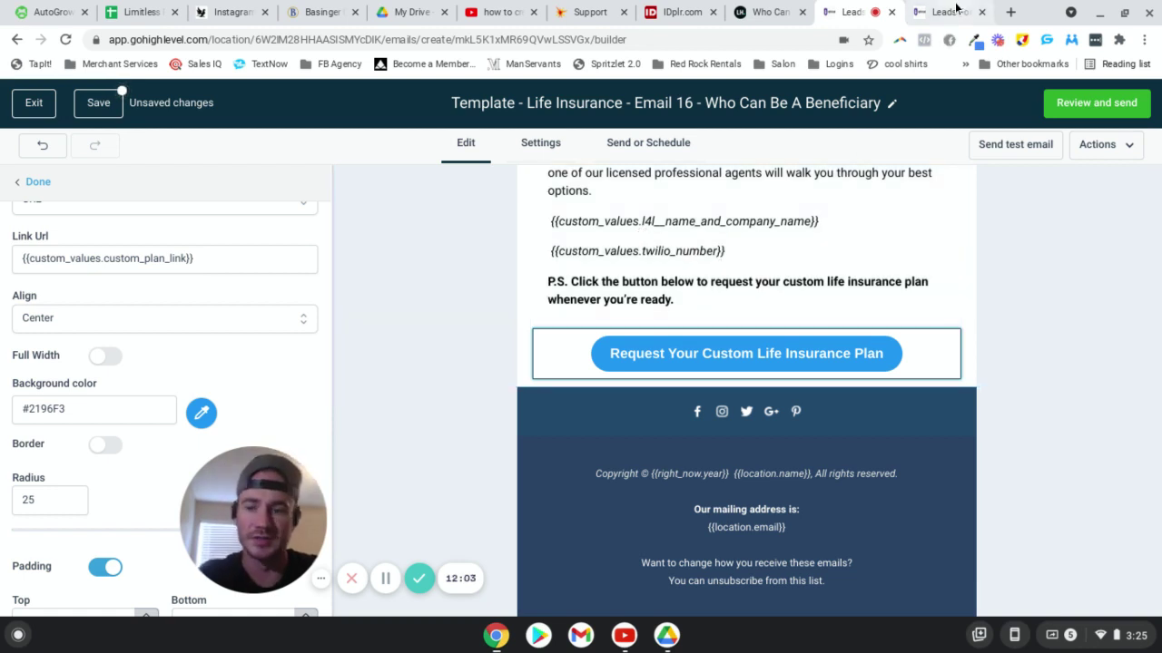
Exit the email builder to the marketing email list and ignore the missing phone configuration warning.
scroll(816, 363, "up", 5)
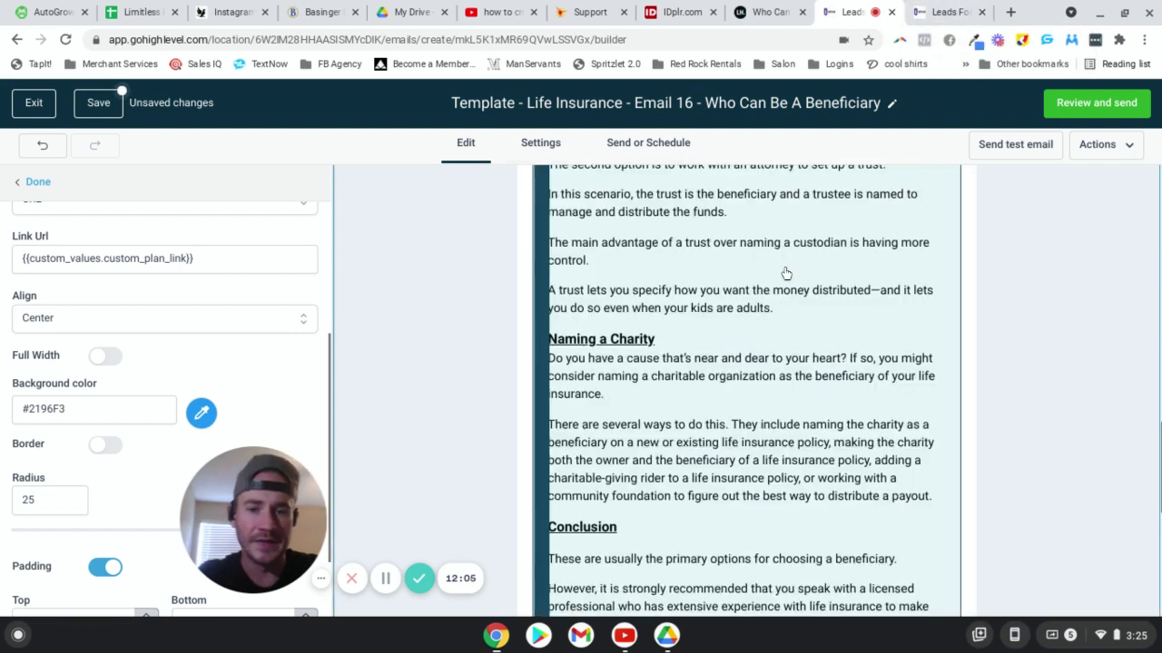
scroll(786, 273, "up", 10)
scroll(108, 240, "up", 2)
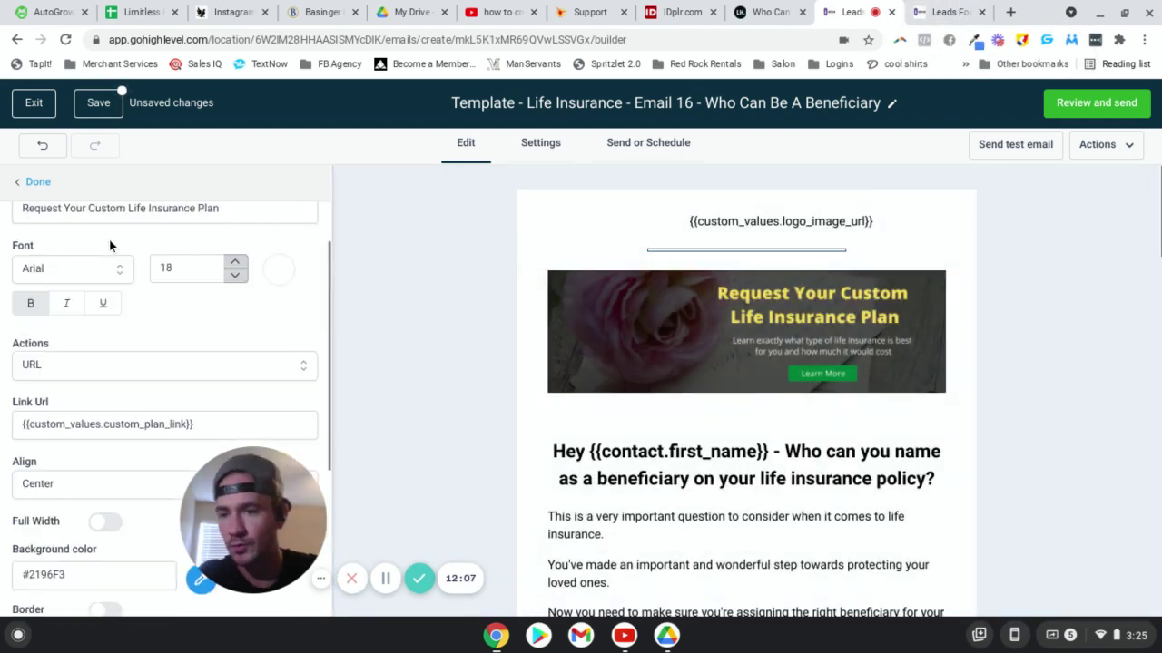
scroll(109, 240, "up", 1)
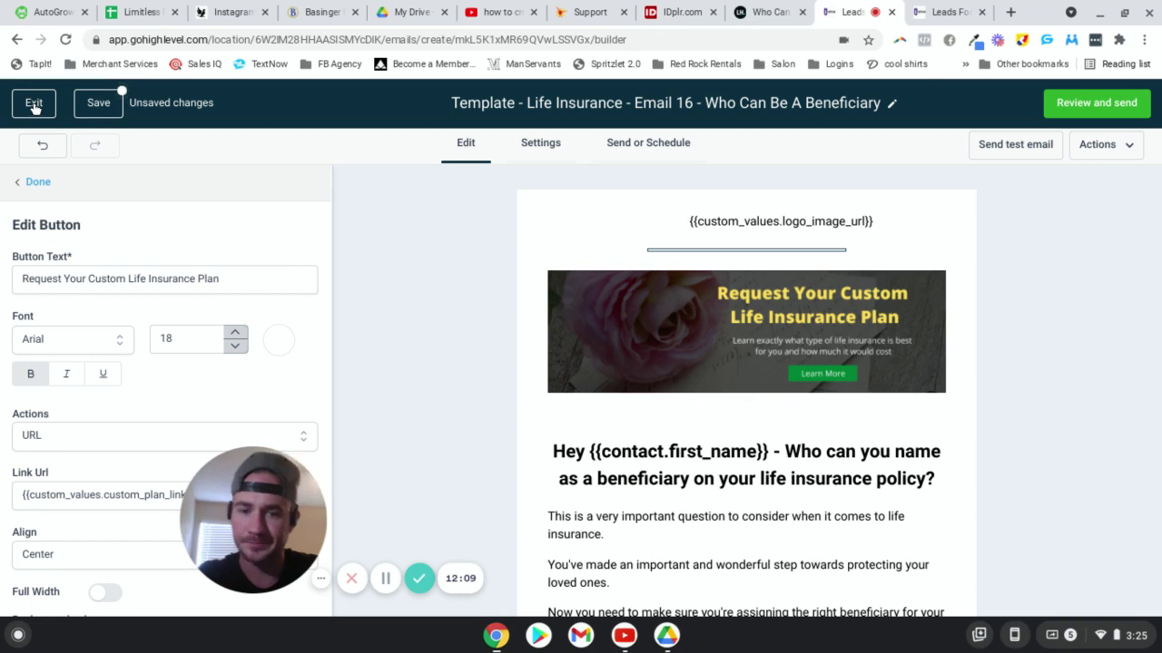
left_click(33, 107)
left_click(723, 142)
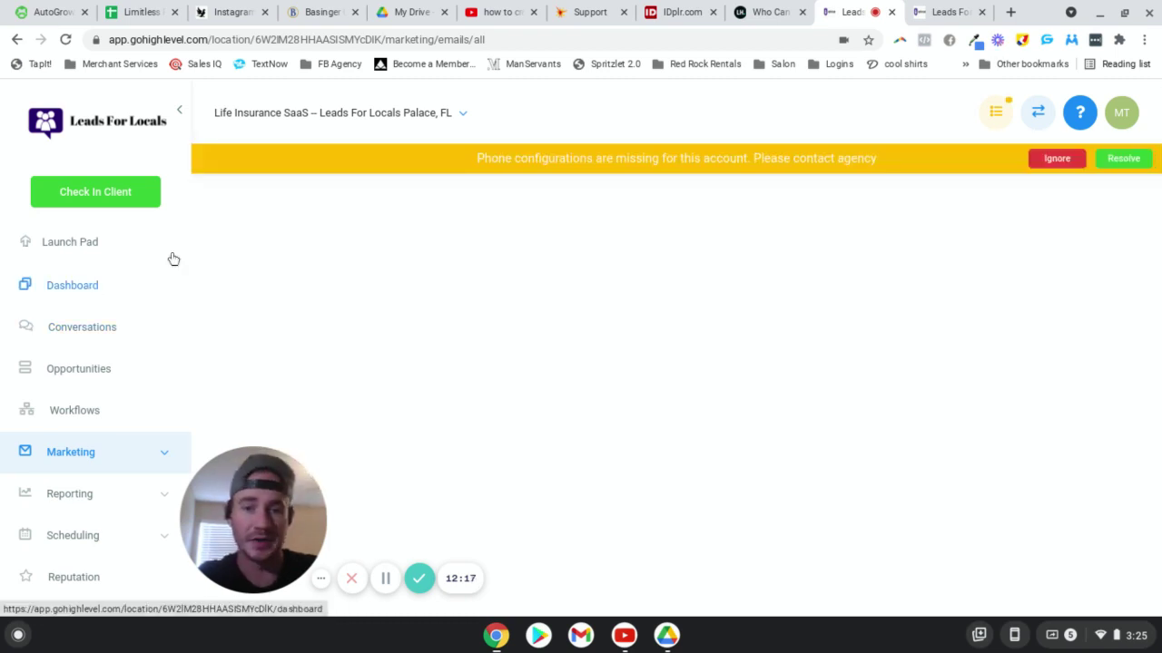
left_click(1033, 167)
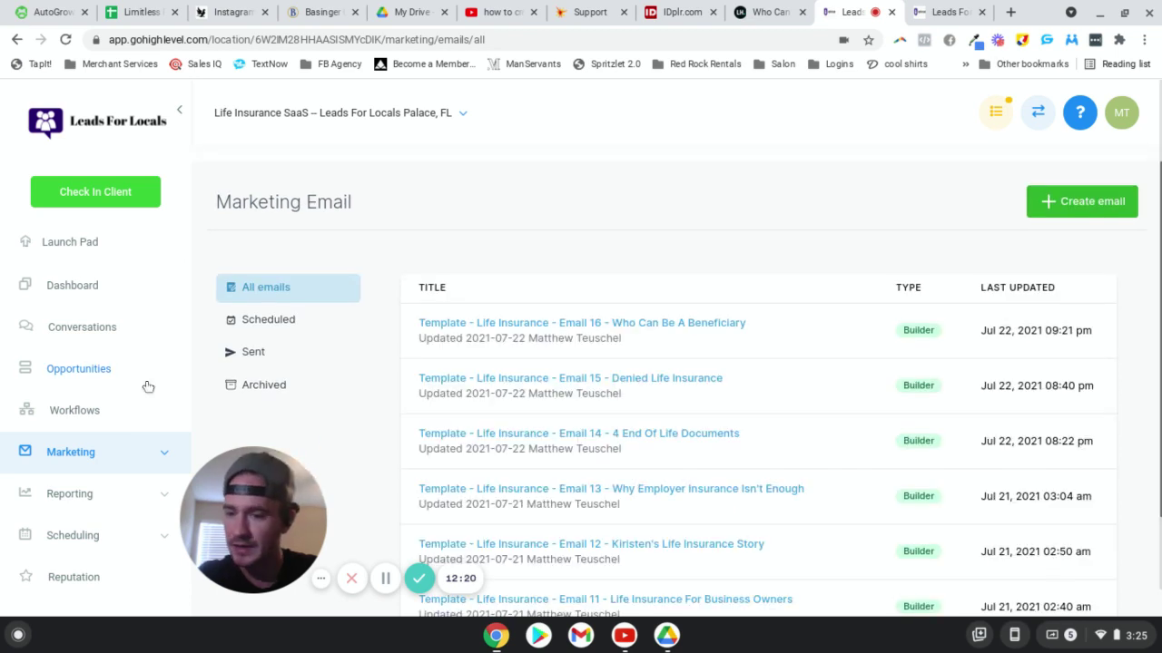
Open the Life Insurance Guide Email Follow up workflow from the Life Insurance workflow folder.
left_click(87, 411)
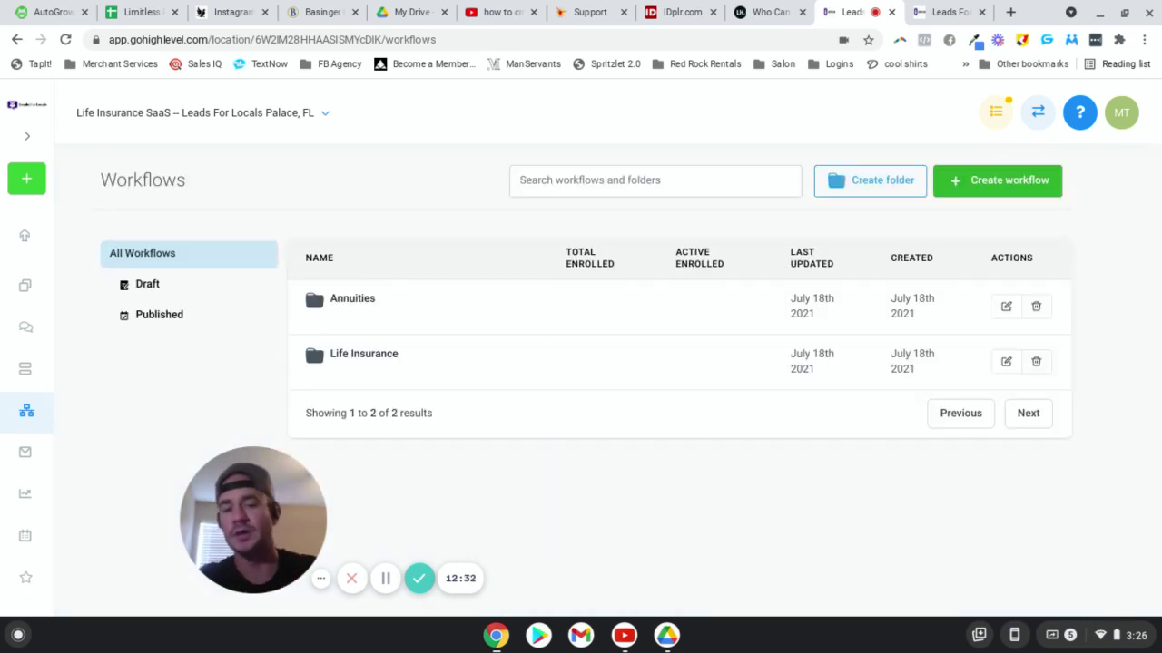
left_click(380, 359)
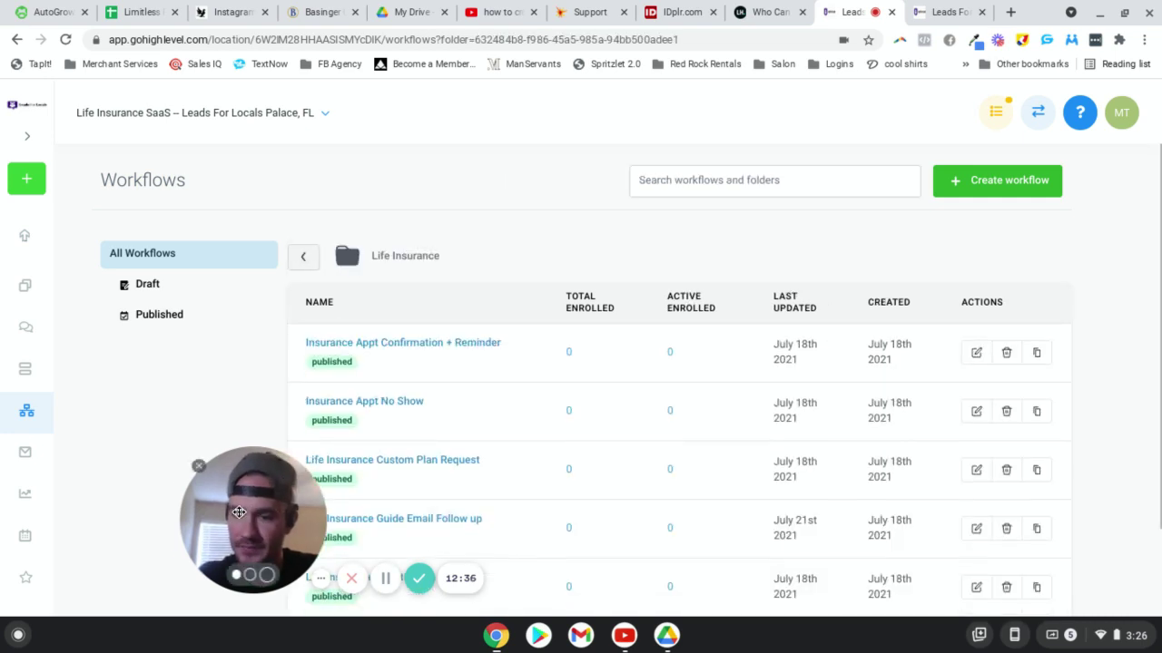
left_click_drag(252, 511, 140, 510)
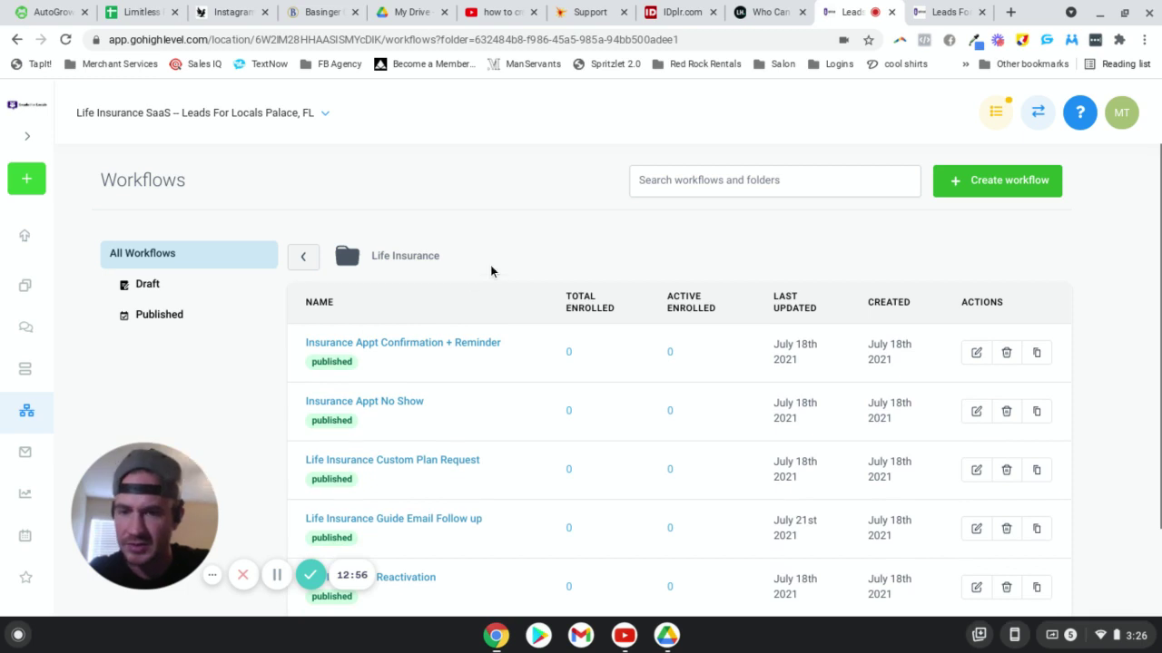
scroll(490, 265, "down", 1)
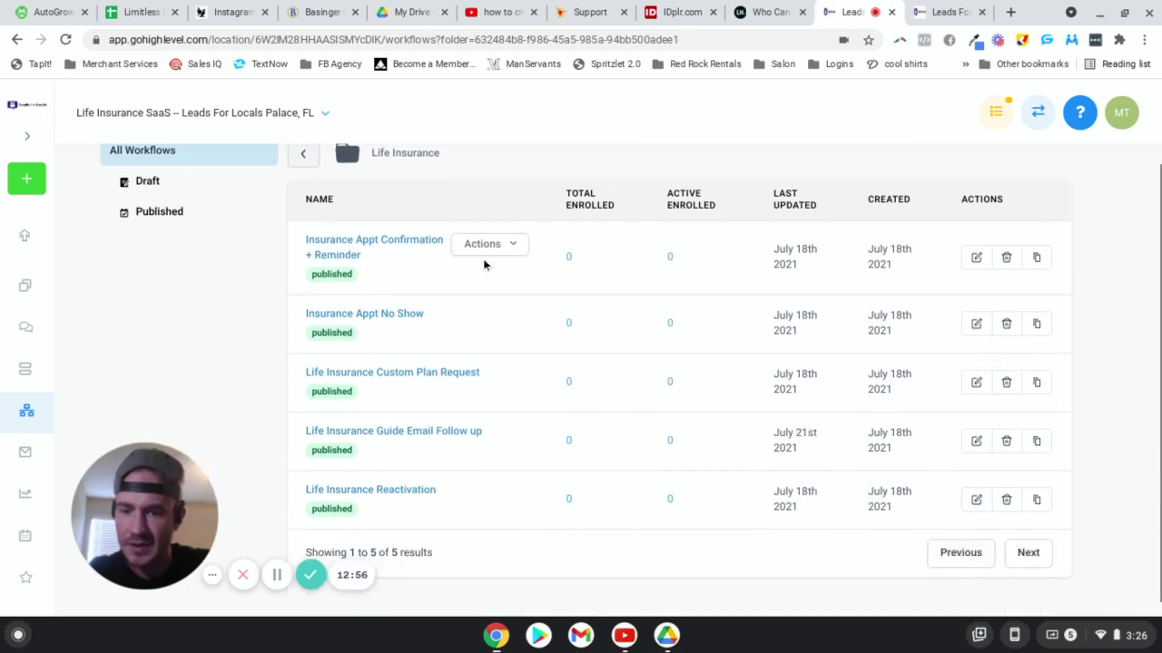
left_click(377, 415)
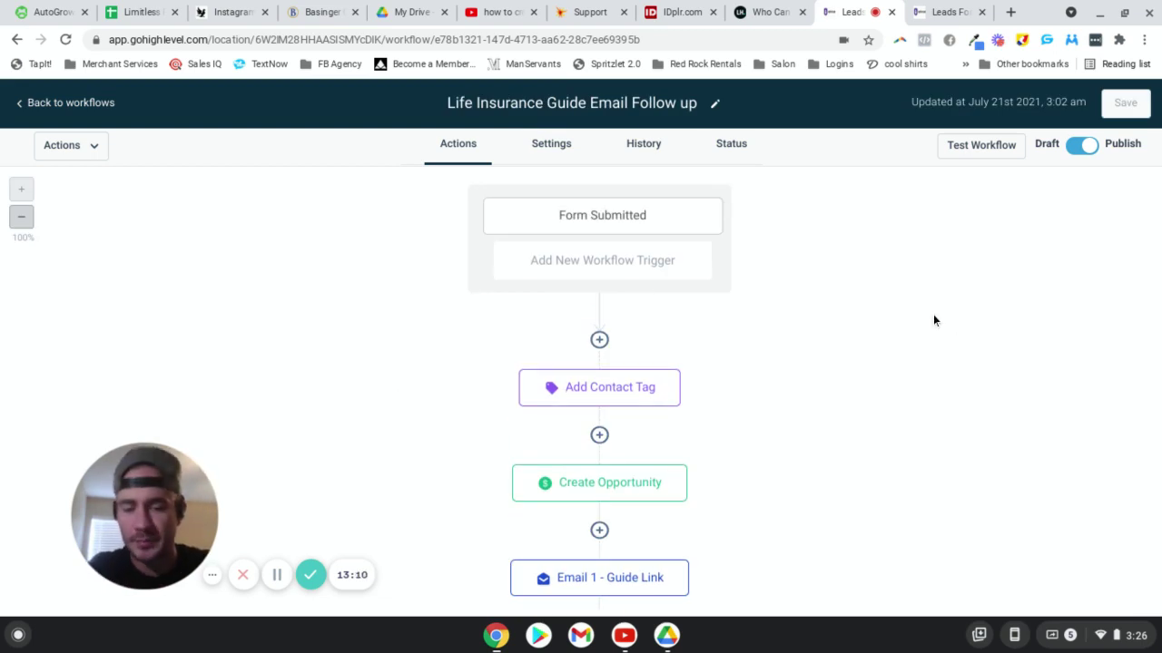
Look through the workflow's email sequence and open the Email 11 - Life Insurance For Biz Owners action to view its sender fields.
scroll(892, 291, "down", 3)
scroll(886, 284, "down", 9)
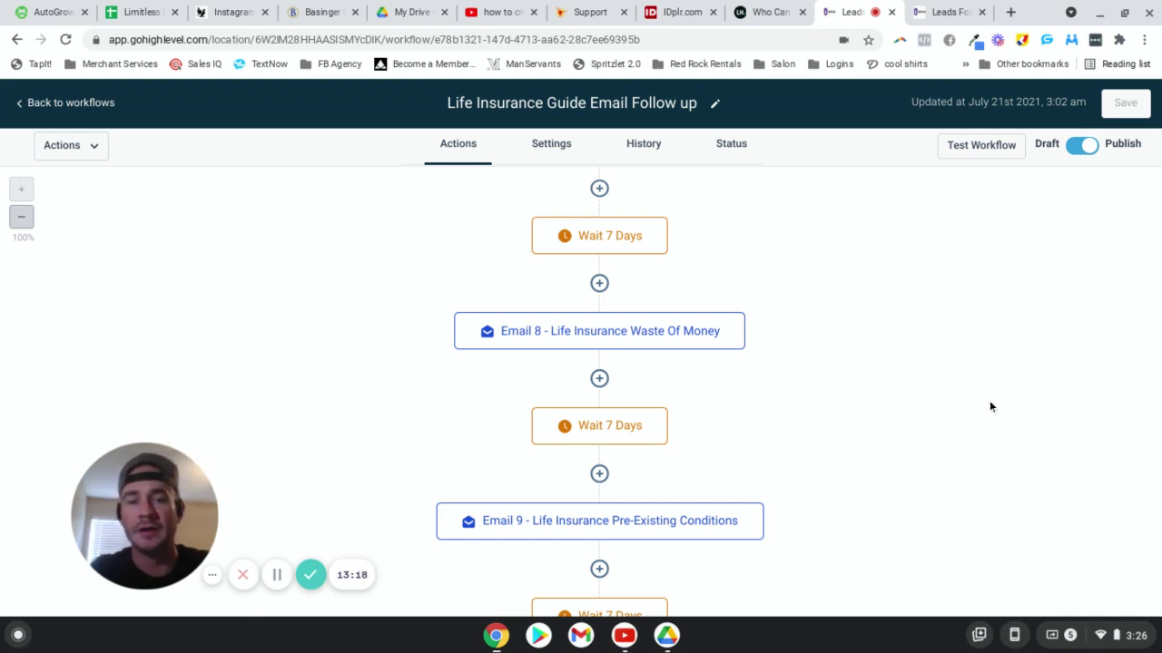
scroll(984, 371, "down", 2)
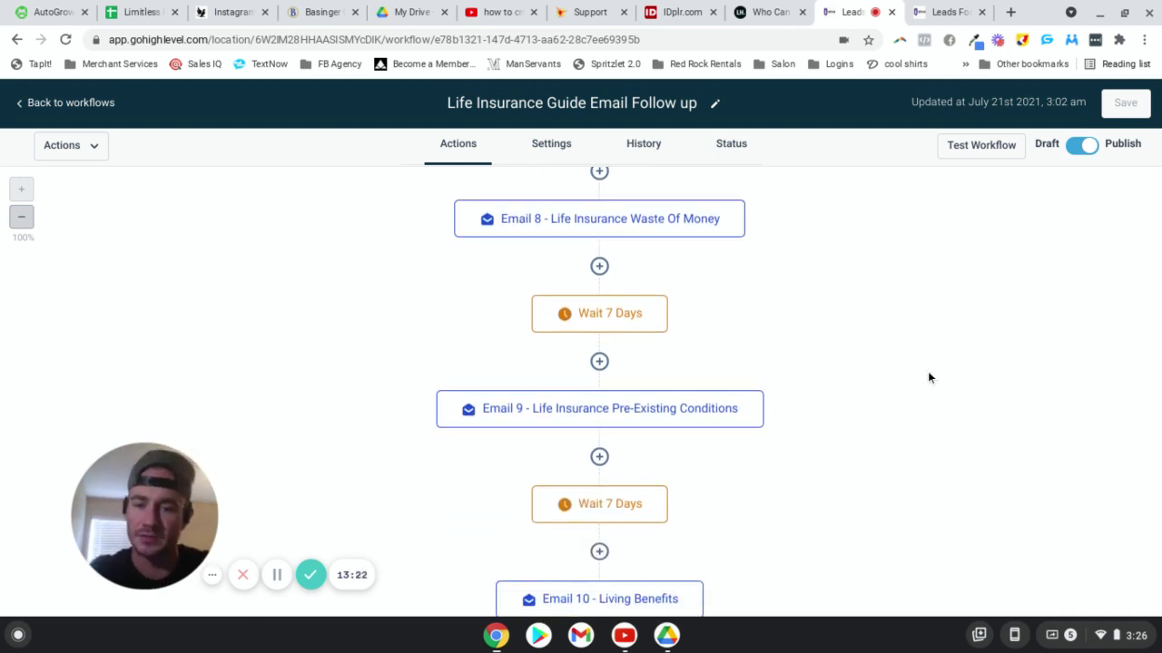
scroll(928, 374, "down", 6)
scroll(682, 249, "up", 2)
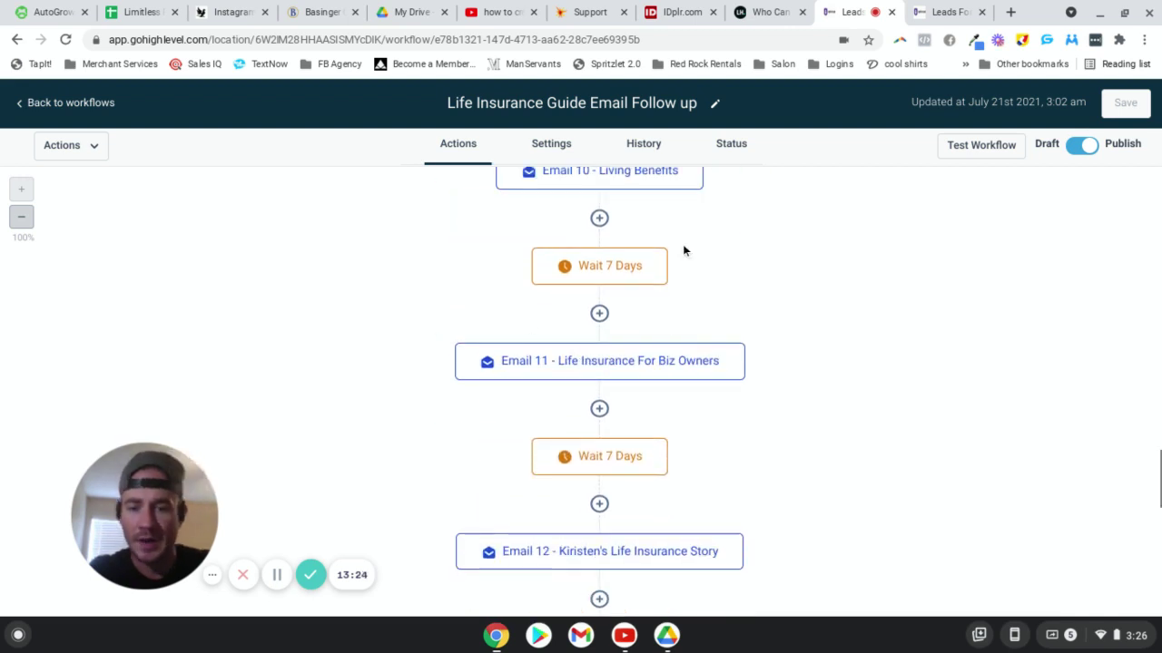
left_click(624, 374)
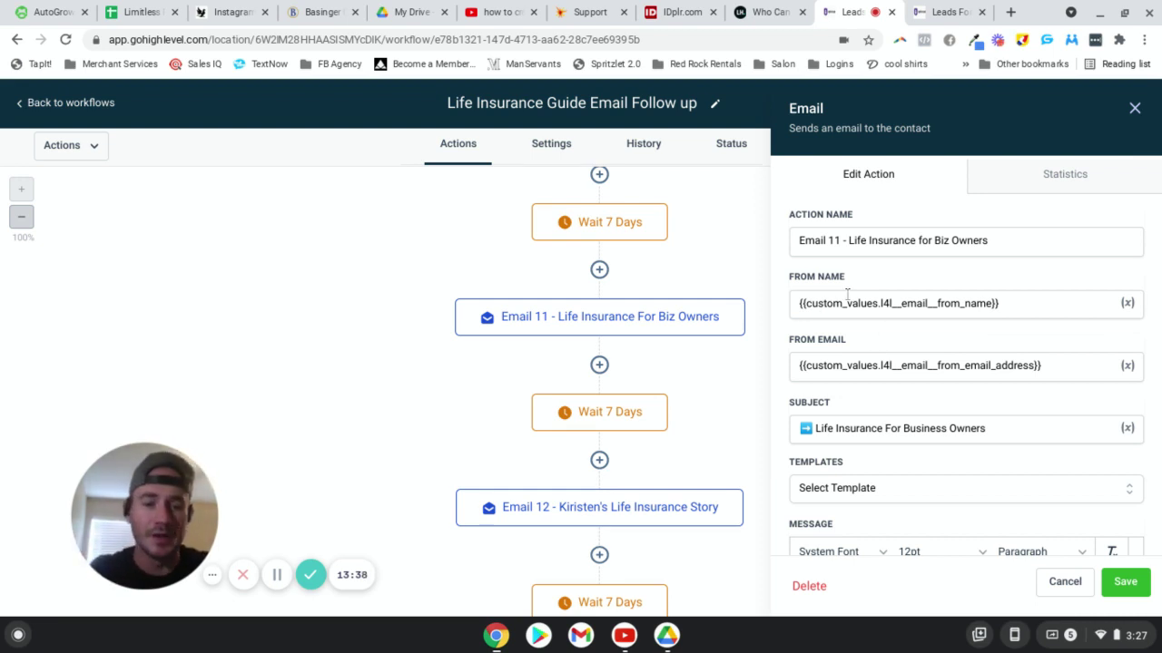
Return to the custom values list and review the L4L entries that supply the workflow emails' sender name and address.
left_click(948, 13)
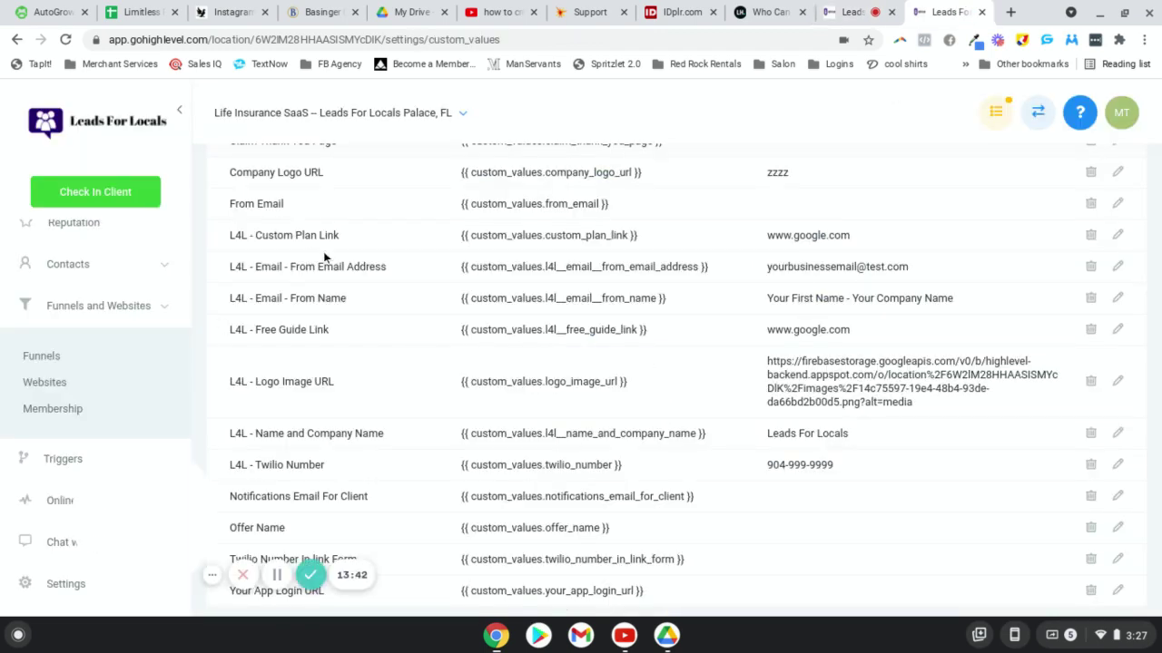
scroll(309, 273, "up", 1)
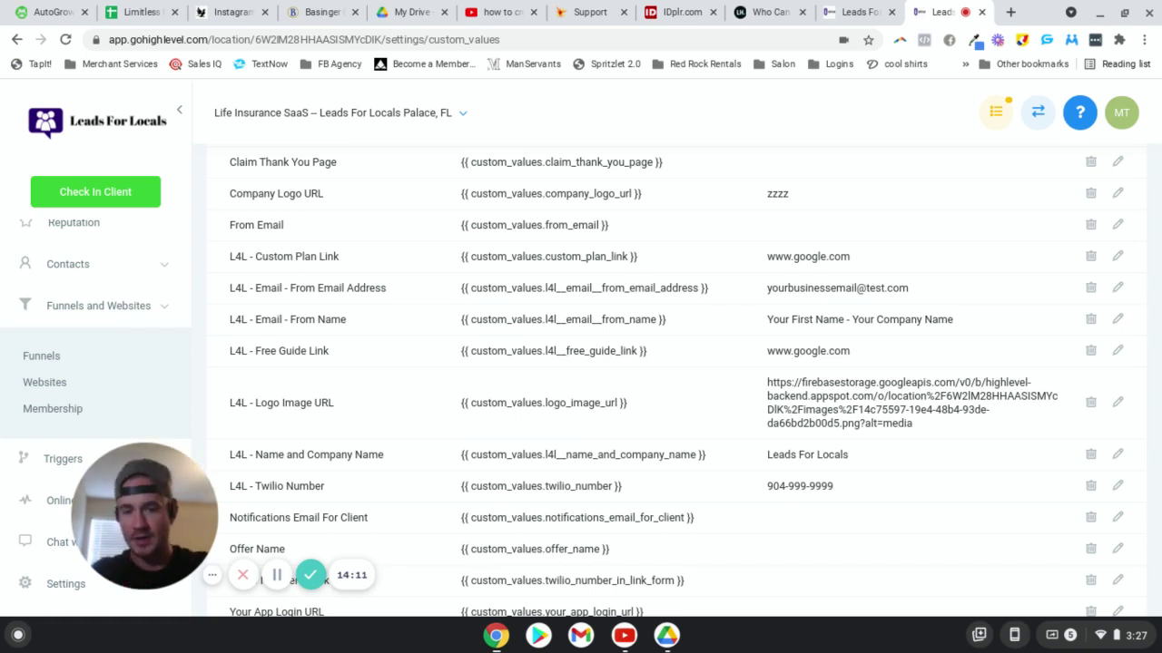
scroll(442, 246, "up", 4)
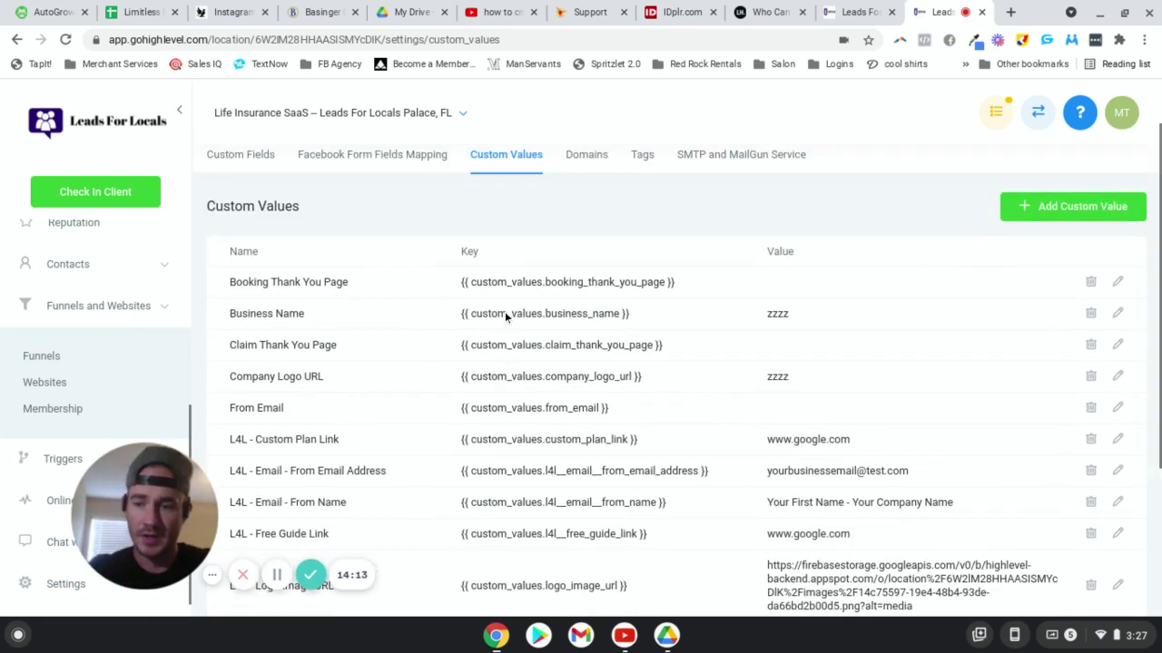